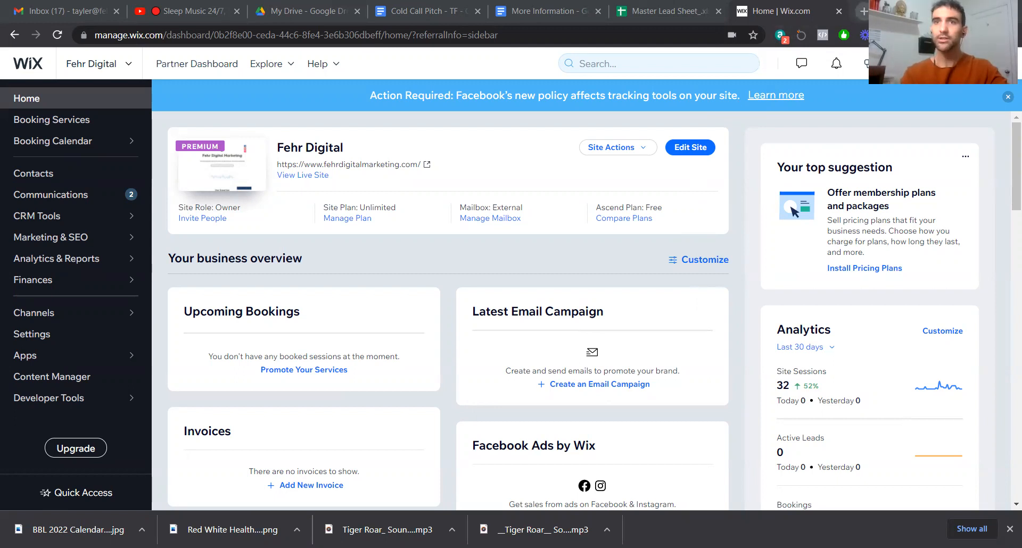
Open business.facebook.com in a new browser tab and go to its Events Manager
{"action": "left_click", "coordinate": [863, 12]}
{"action": "type", "text": "business.facebook.com"}
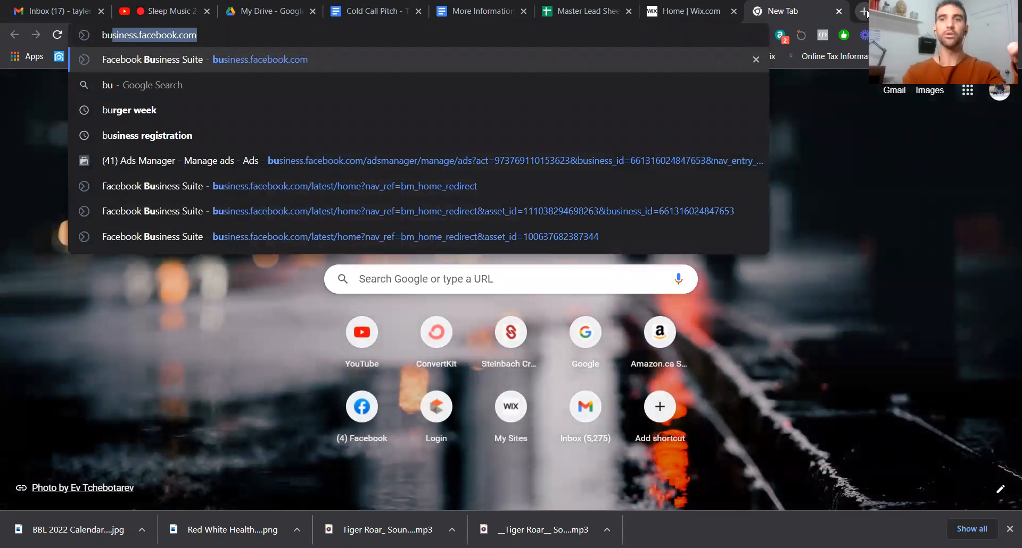
{"action": "key", "text": "Return"}
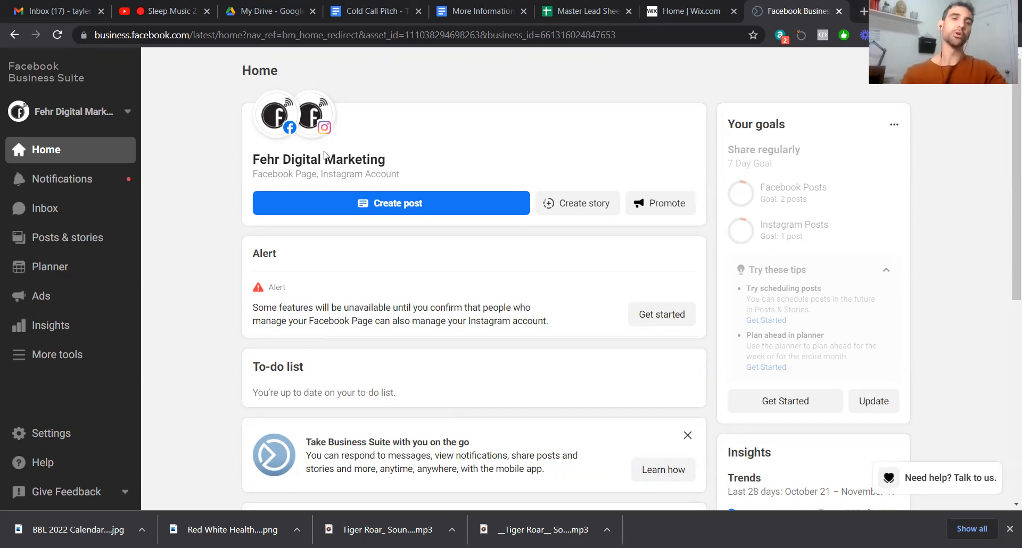
{"action": "left_click", "coordinate": [66, 367]}
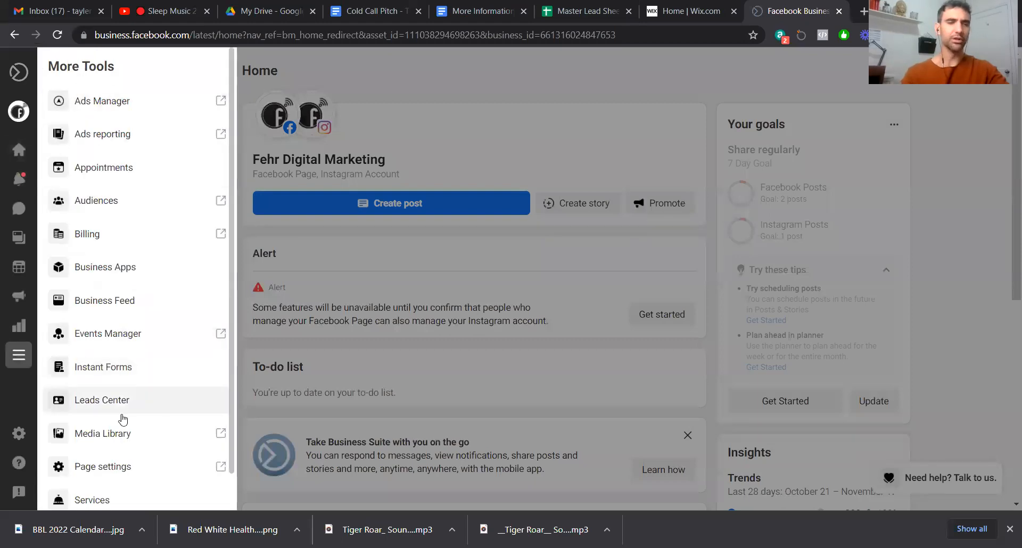
{"action": "left_click", "coordinate": [96, 340]}
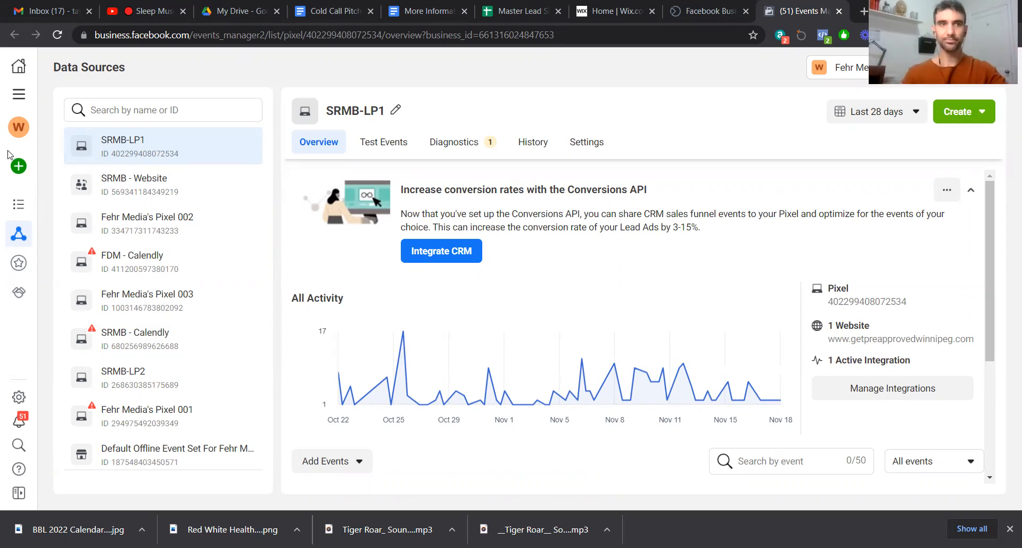
Start connecting a new data source of type Web
{"action": "mouse_move", "coordinate": [19, 162]}
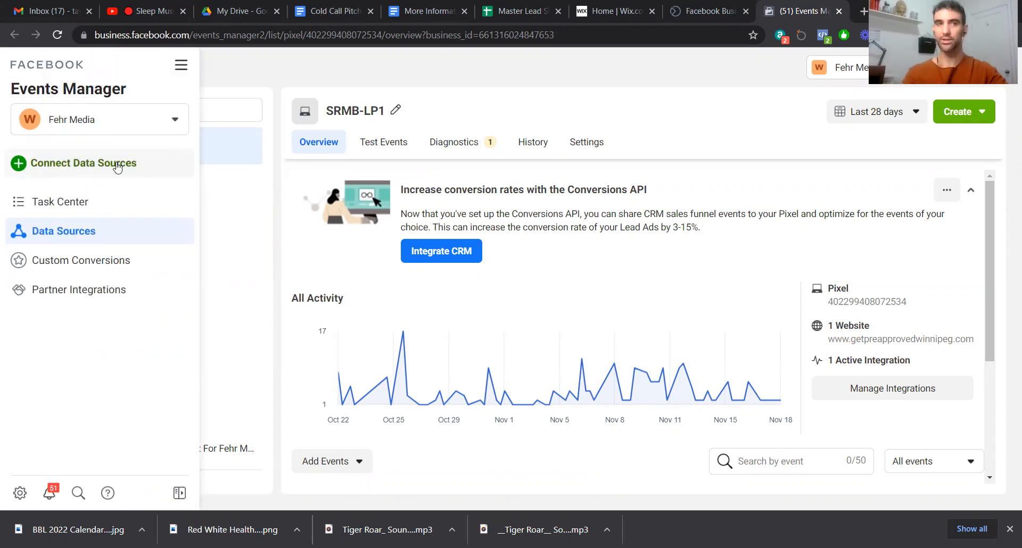
{"action": "left_click", "coordinate": [68, 166]}
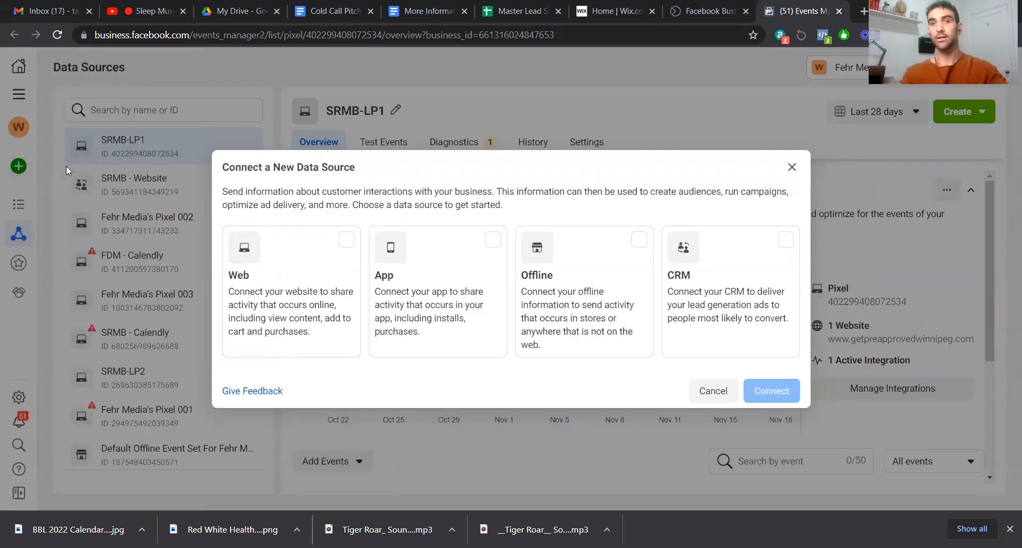
{"action": "left_click", "coordinate": [271, 288]}
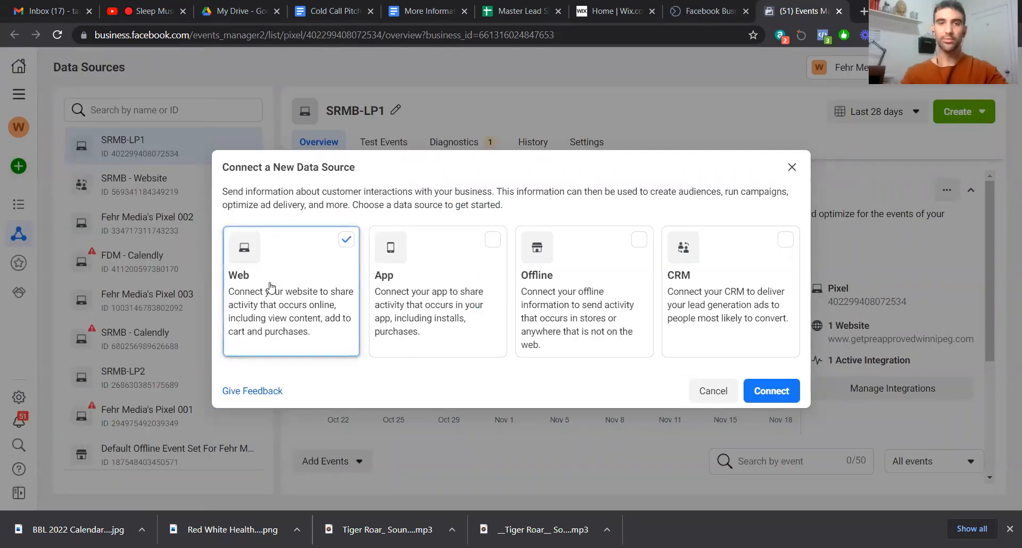
{"action": "left_click", "coordinate": [766, 393]}
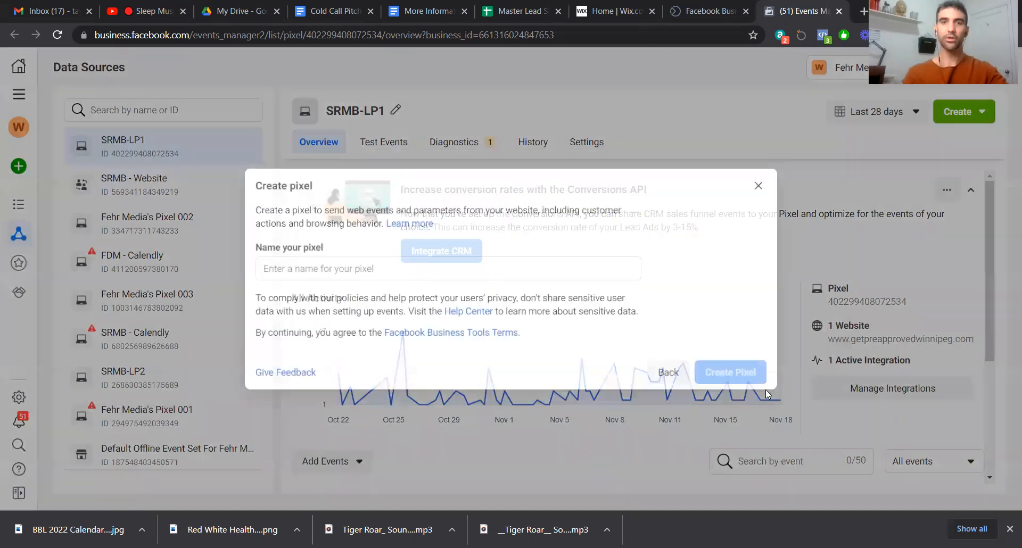
Create the pixel with the name "Tutorial Facebook Pixel"
{"action": "left_click", "coordinate": [443, 266]}
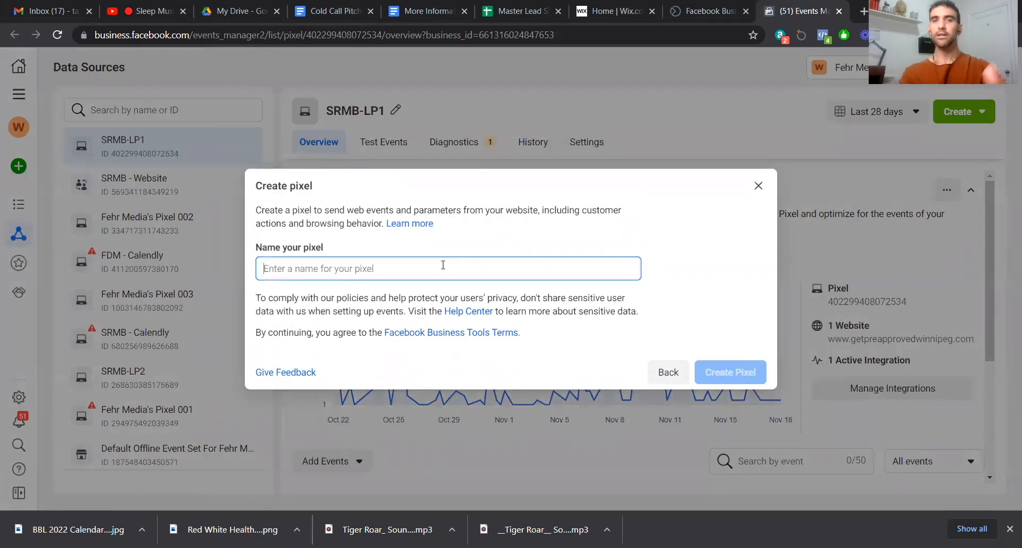
{"action": "type", "text": "Tutrp"}
{"action": "key", "text": "BackSpace"}
{"action": "key", "text": "BackSpace"}
{"action": "key", "text": "BackSpace"}
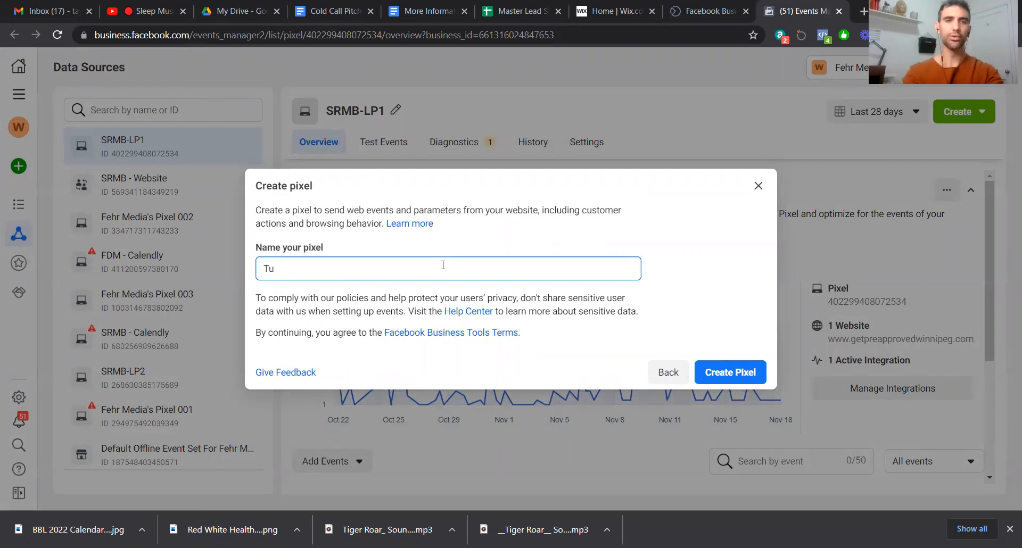
{"action": "type", "text": "tor"}
{"action": "key", "text": "BackSpace"}
{"action": "key", "text": "BackSpace"}
{"action": "type", "text": "or"}
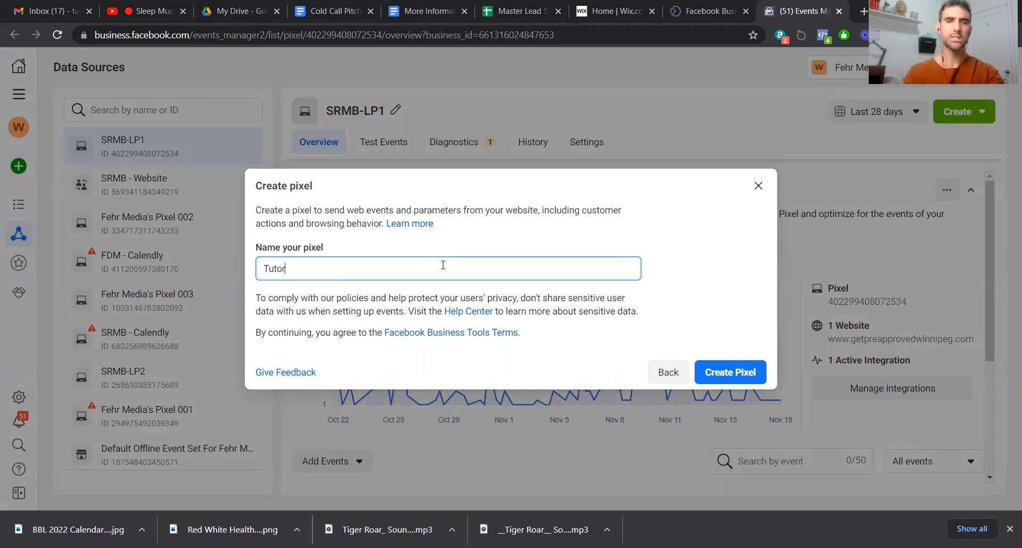
{"action": "type", "text": "ial F"}
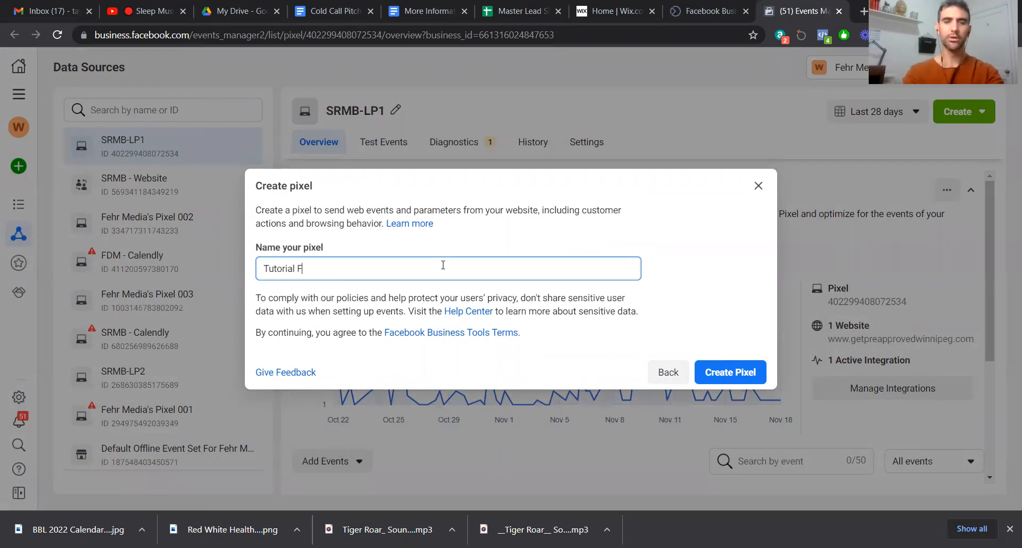
{"action": "type", "text": "acebook Pi"}
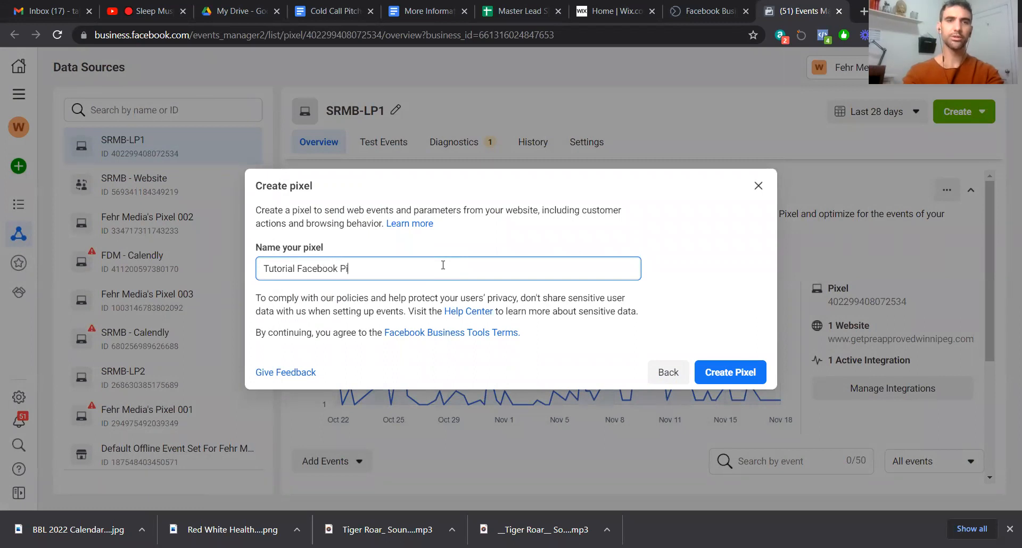
{"action": "type", "text": "xel"}
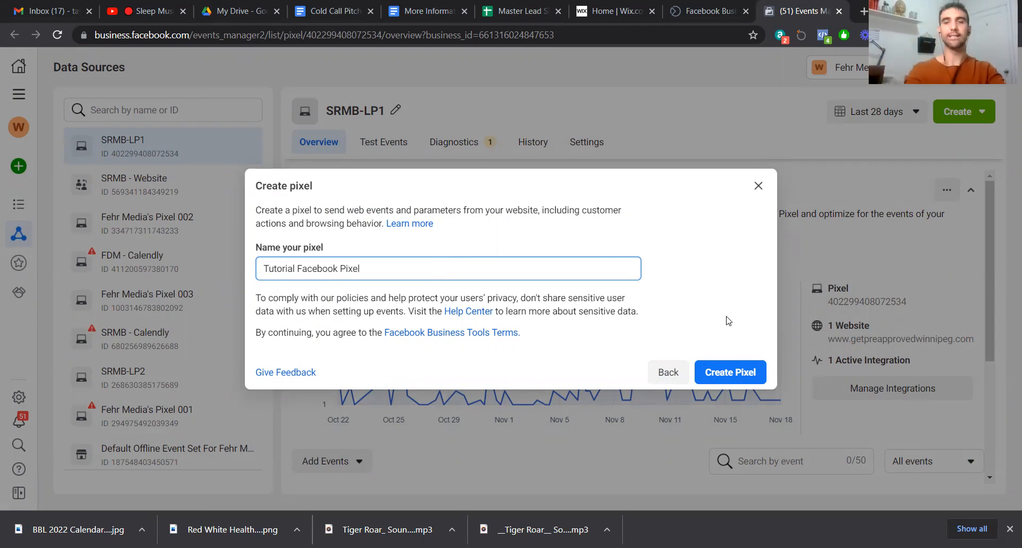
{"action": "left_click", "coordinate": [732, 372]}
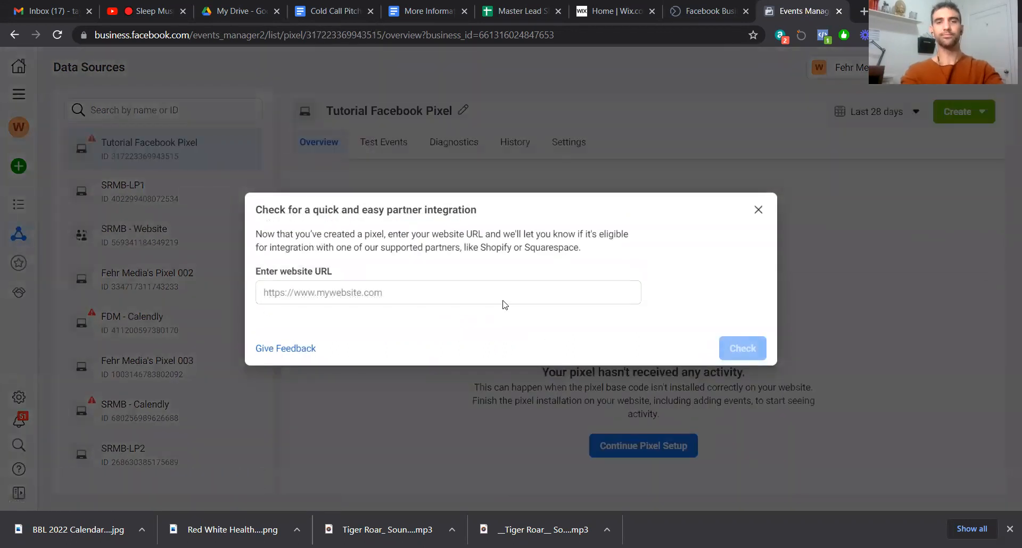
Check the website URL Fehrdigitalmarketing.com for partner integration and proceed to the connection options
{"action": "left_click", "coordinate": [495, 292]}
{"action": "type", "text": "Feh"}
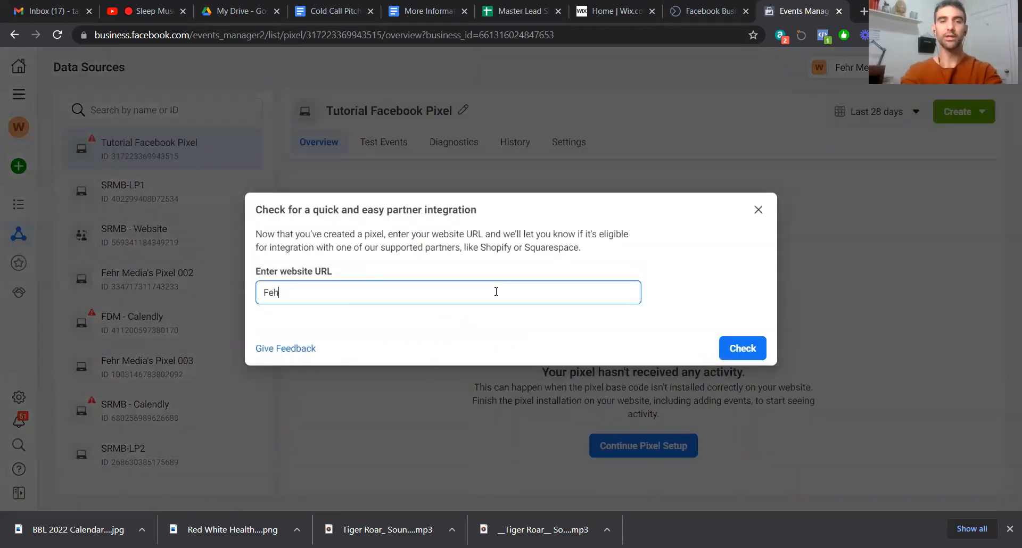
{"action": "type", "text": "rdigitalmedia"}
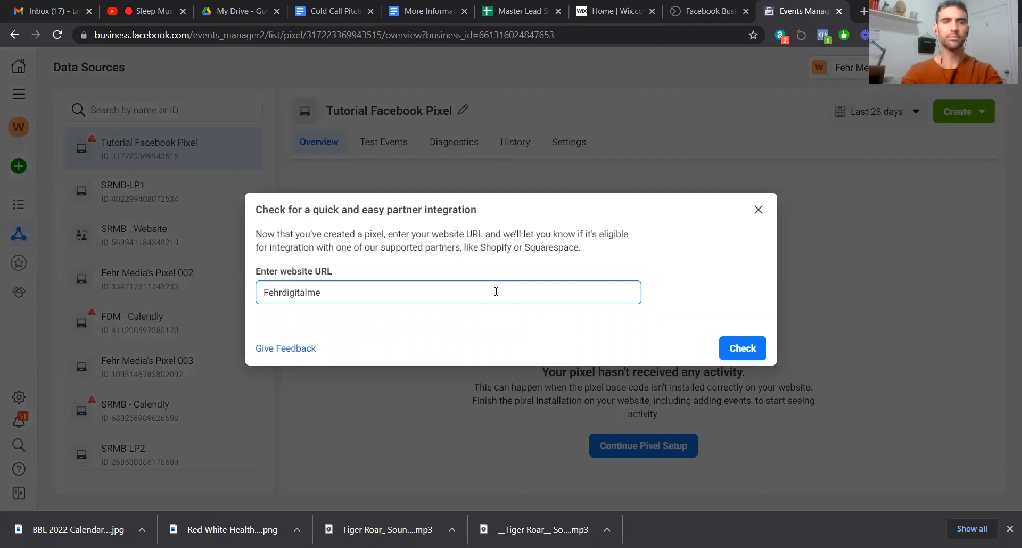
{"action": "key", "text": "BackSpace"}
{"action": "key", "text": "BackSpace"}
{"action": "key", "text": "BackSpace"}
{"action": "key", "text": "BackSpace"}
{"action": "type", "text": "a"}
{"action": "key", "text": "BackSpace"}
{"action": "type", "text": "r"}
{"action": "key", "text": "BackSpace"}
{"action": "type", "text": "arketing.com"}
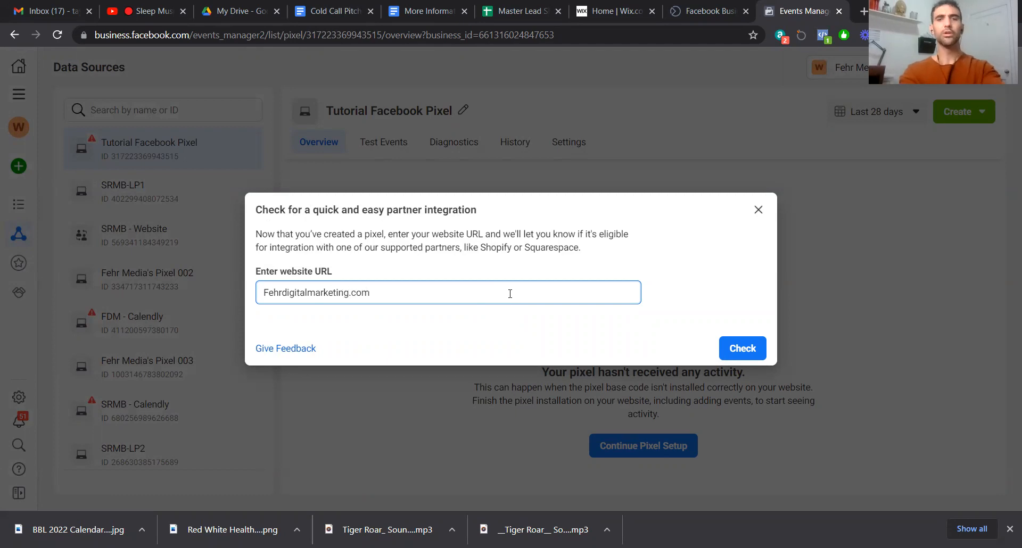
{"action": "left_click", "coordinate": [742, 346]}
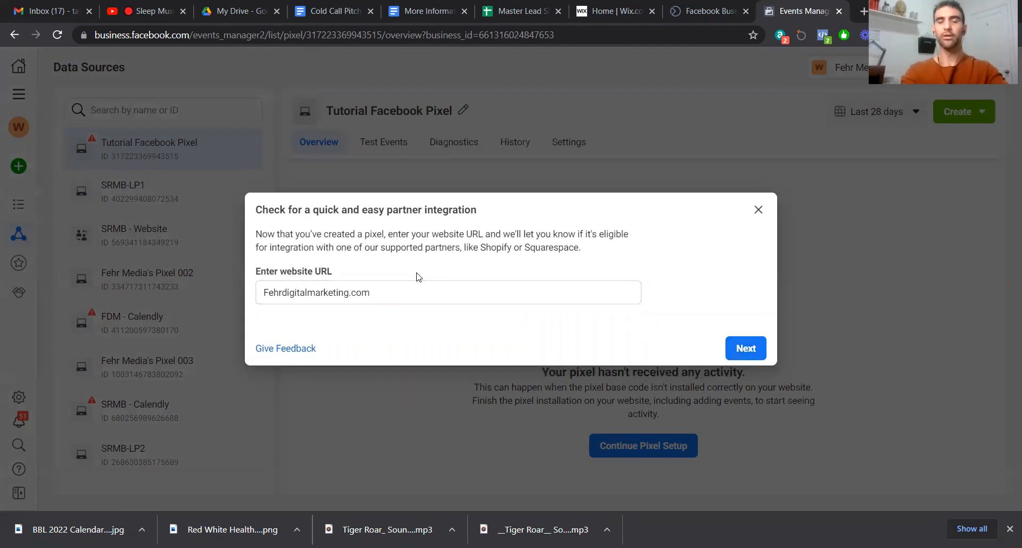
{"action": "left_click", "coordinate": [744, 350]}
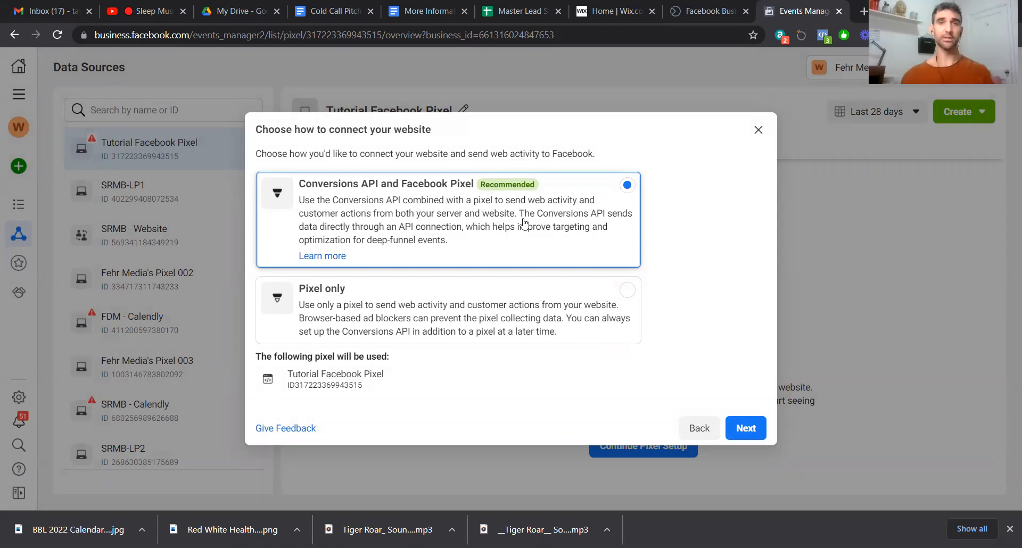
Connect the website through Conversions API and Facebook Pixel, choose manual code installation, and continue past the implementation overview
{"action": "left_click", "coordinate": [760, 429]}
{"action": "left_click", "coordinate": [762, 435]}
{"action": "left_click", "coordinate": [744, 437]}
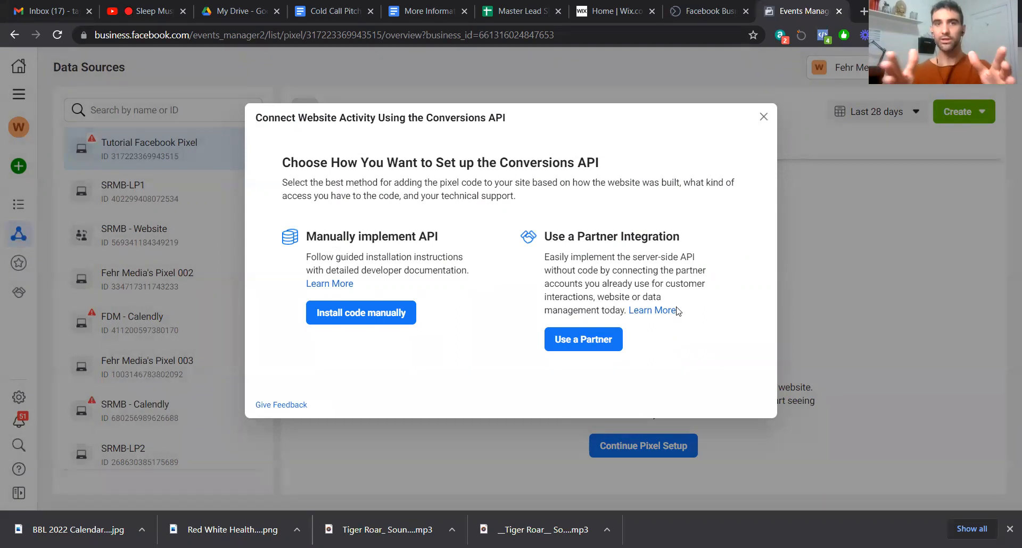
{"action": "left_click", "coordinate": [365, 319]}
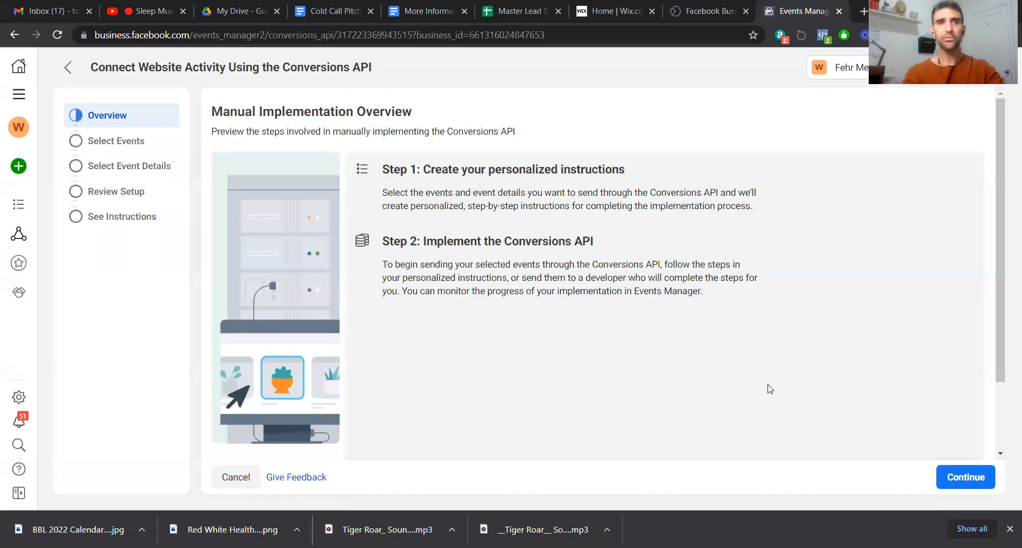
{"action": "left_click", "coordinate": [964, 476]}
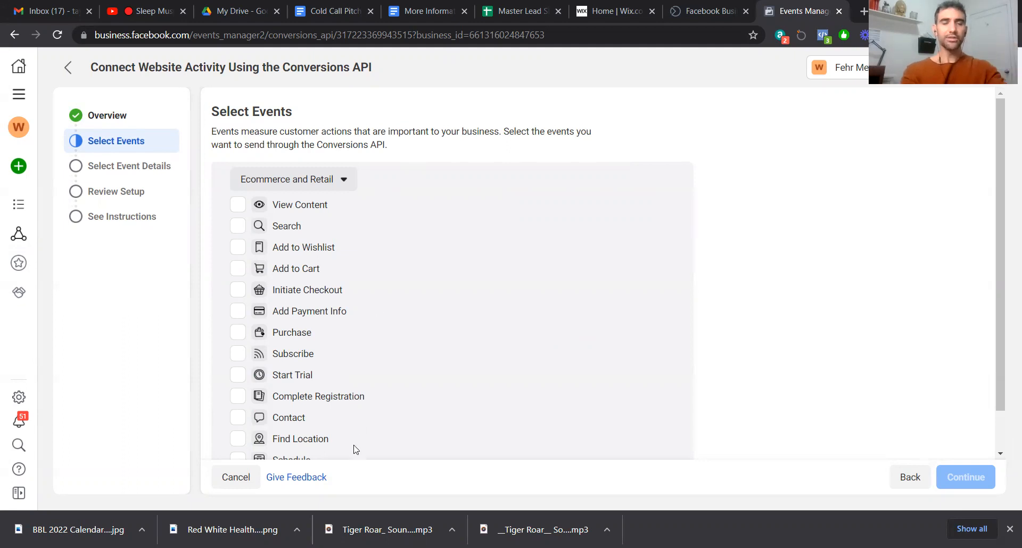
Select the View Content, Search, Subscribe, Start Trial, Complete Registration and Schedule events for the Conversions API and continue
{"action": "scroll", "coordinate": [428, 331], "scroll_direction": "down", "scroll_amount": 2}
{"action": "right_click", "coordinate": [427, 330]}
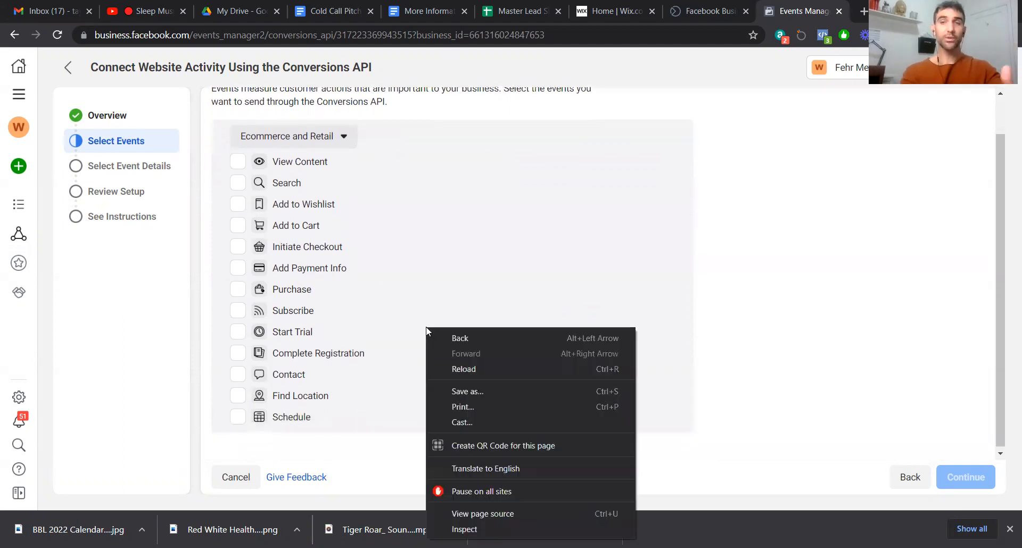
{"action": "left_click", "coordinate": [416, 251]}
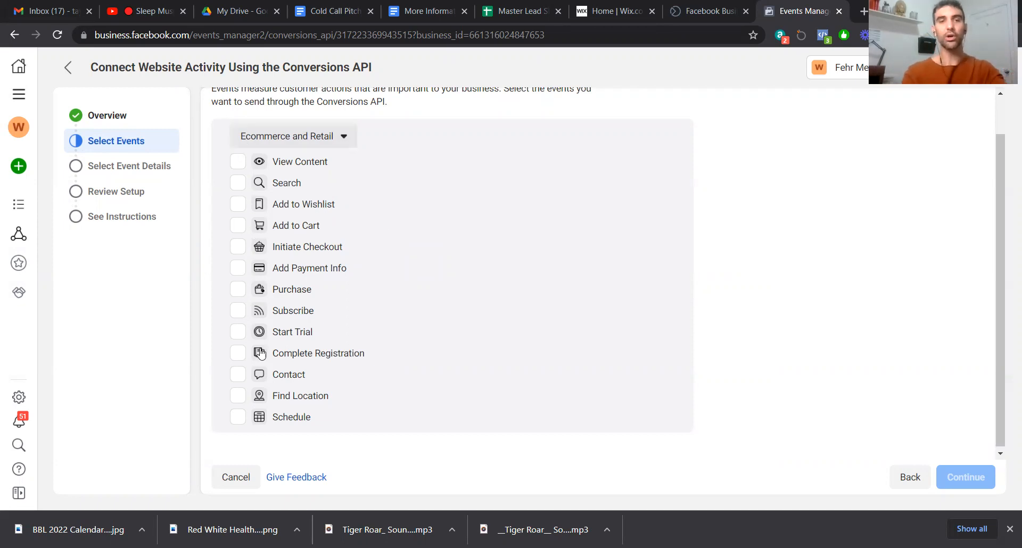
{"action": "left_click", "coordinate": [238, 165]}
{"action": "left_click", "coordinate": [238, 185]}
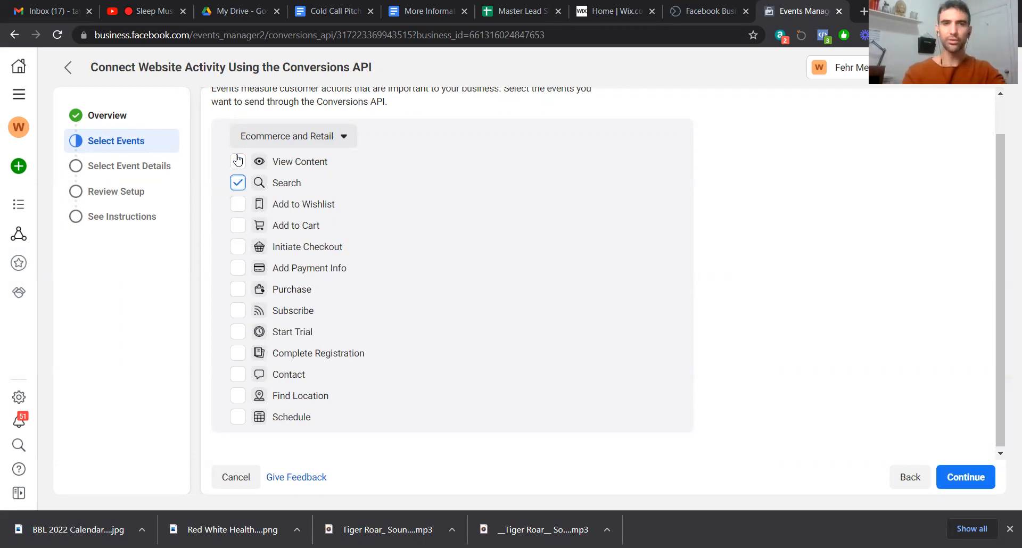
{"action": "left_click", "coordinate": [238, 292]}
{"action": "left_click", "coordinate": [238, 290]}
{"action": "left_click", "coordinate": [238, 312]}
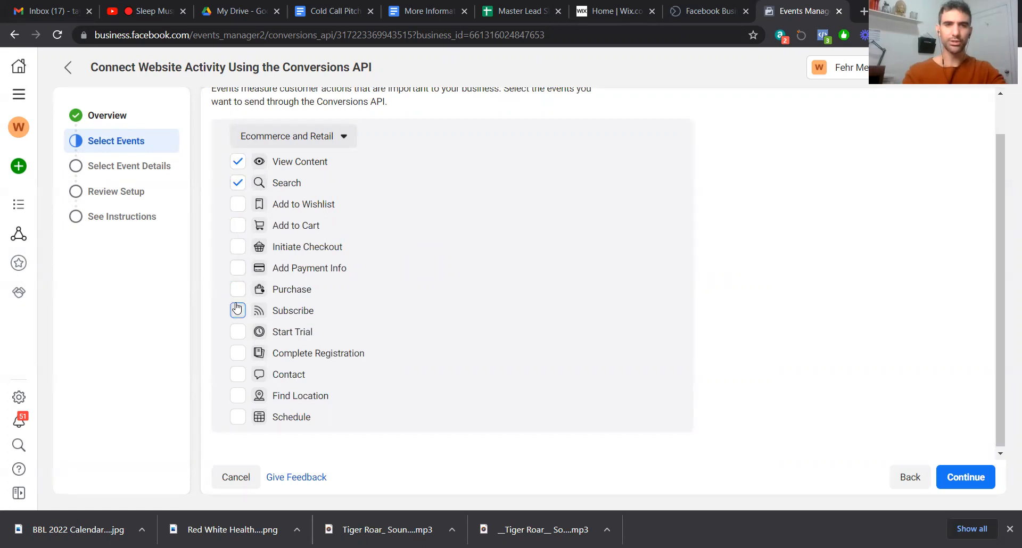
{"action": "left_click", "coordinate": [238, 332]}
{"action": "left_click", "coordinate": [238, 354]}
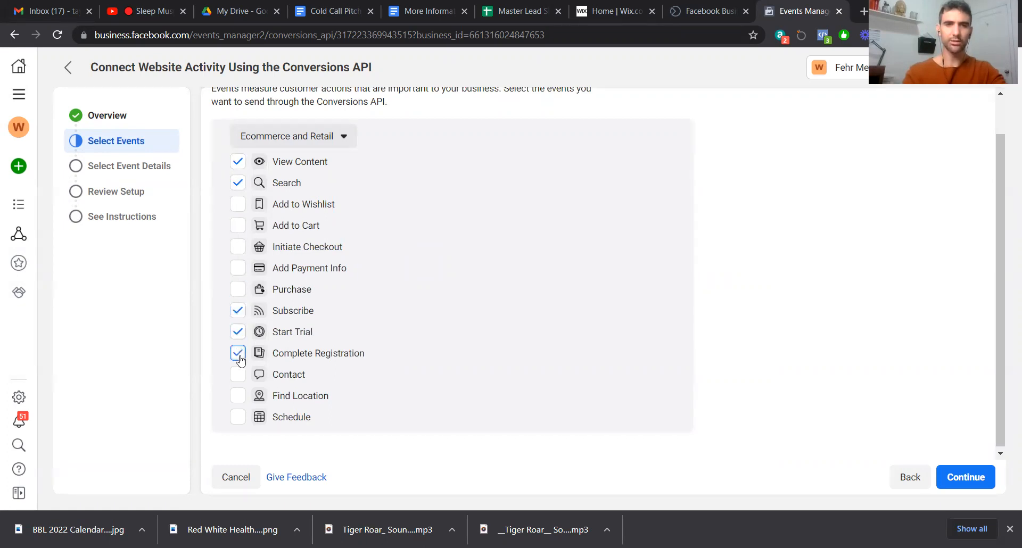
{"action": "left_click", "coordinate": [234, 418]}
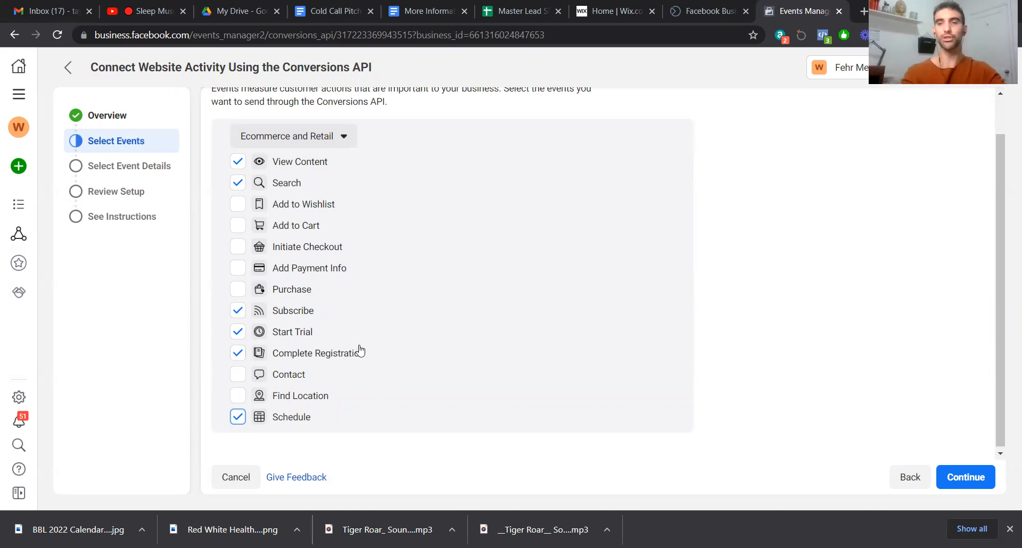
{"action": "left_click", "coordinate": [949, 477]}
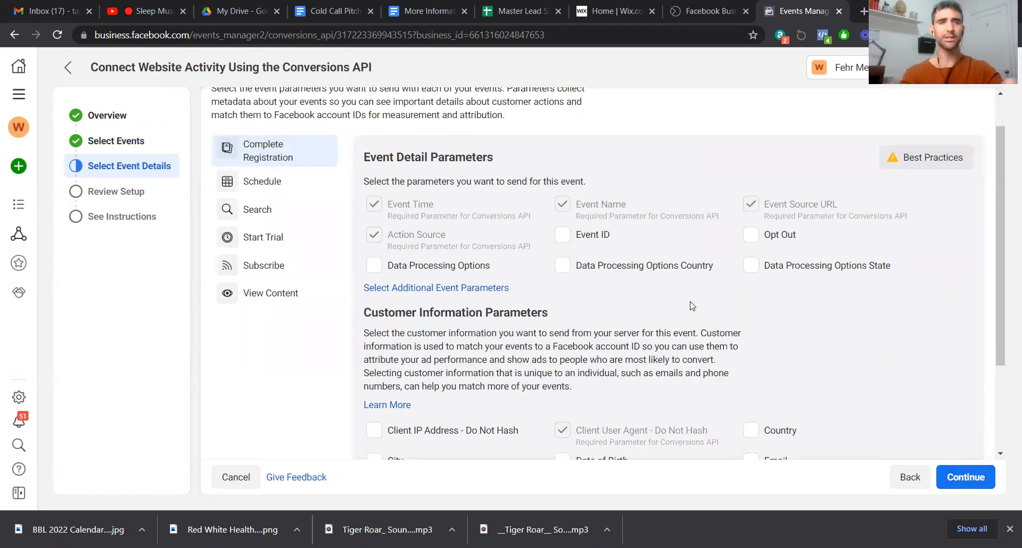
Look through the parameter options of the Schedule, Search and Start Trial events and return to Complete Registration
{"action": "scroll", "coordinate": [539, 266], "scroll_direction": "down", "scroll_amount": 1}
{"action": "scroll", "coordinate": [540, 268], "scroll_direction": "up", "scroll_amount": 1}
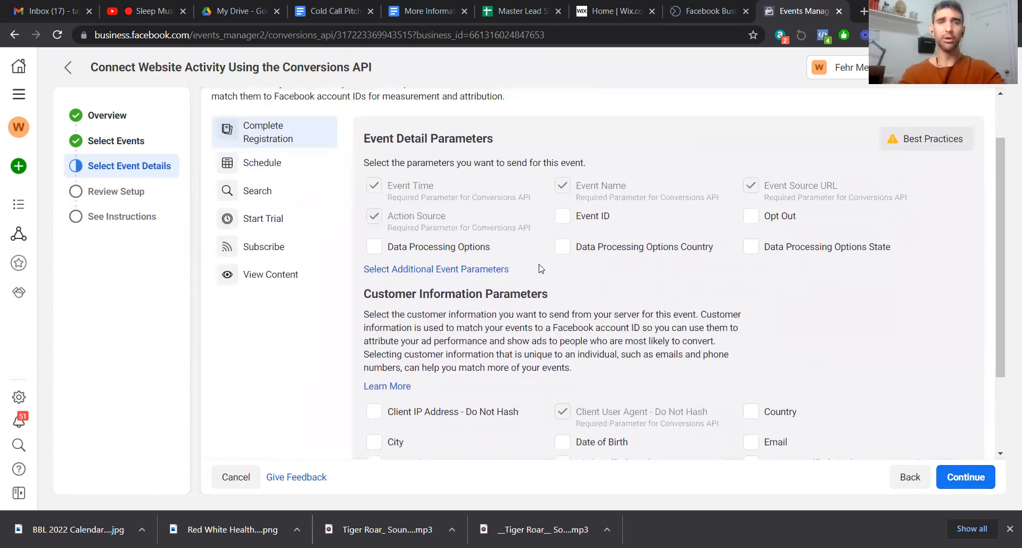
{"action": "left_click", "coordinate": [263, 164]}
{"action": "left_click", "coordinate": [266, 193]}
{"action": "left_click", "coordinate": [273, 218]}
{"action": "left_click", "coordinate": [271, 136]}
Include City, First Name, Phone, Date of Birth, Gender, Email and Last Name as customer information parameters for Complete Registration
{"action": "scroll", "coordinate": [455, 244], "scroll_direction": "down", "scroll_amount": 2}
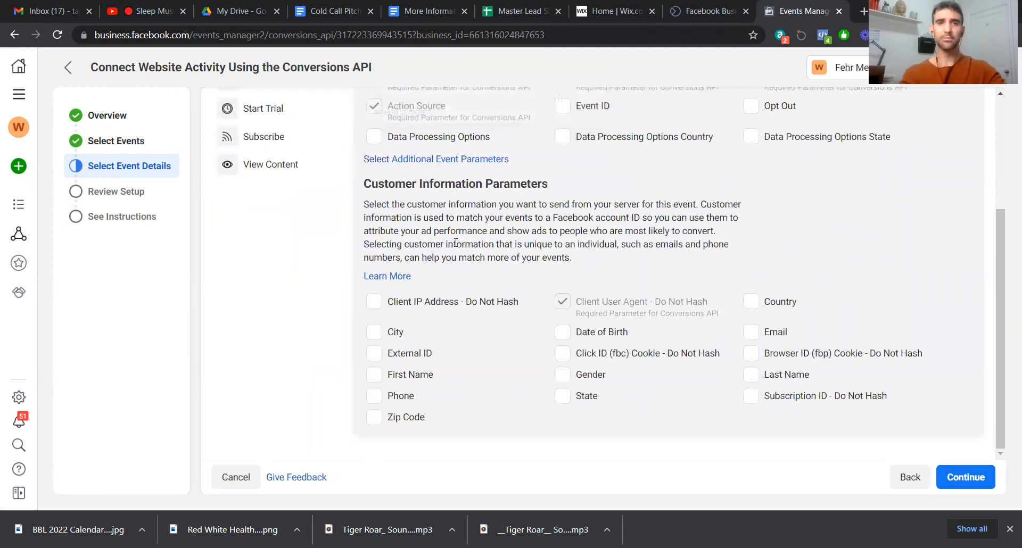
{"action": "left_click", "coordinate": [375, 332]}
{"action": "left_click", "coordinate": [374, 374]}
{"action": "left_click", "coordinate": [374, 396]}
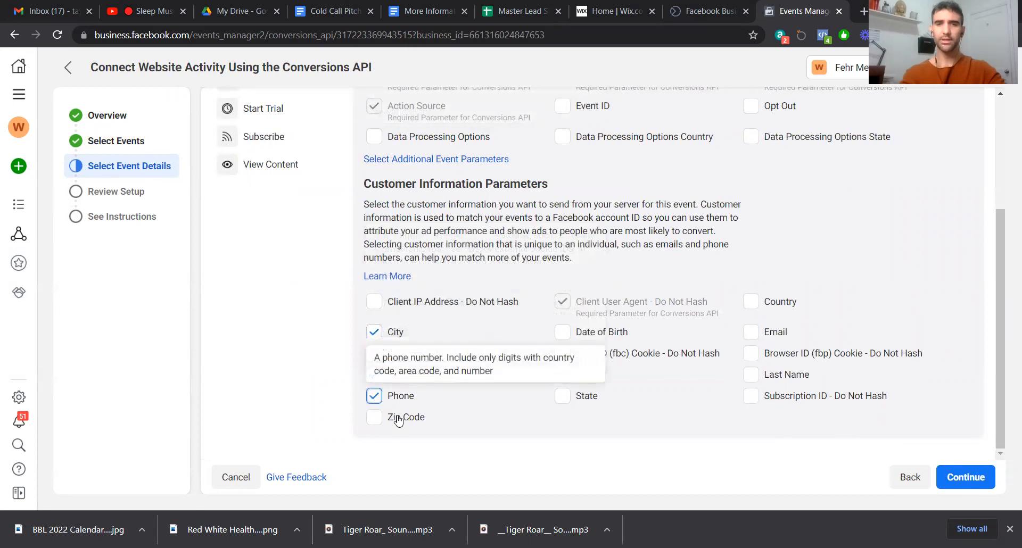
{"action": "left_click", "coordinate": [565, 336]}
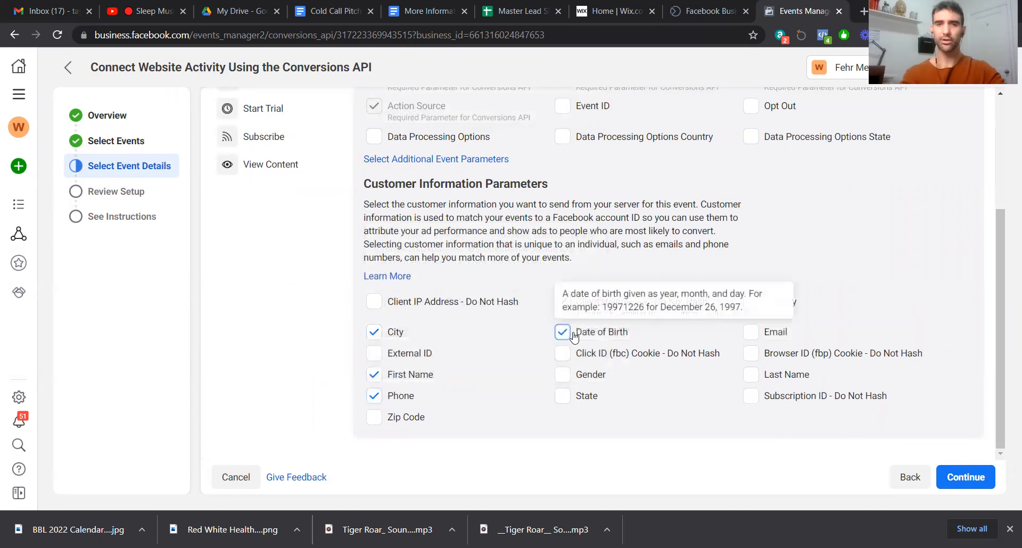
{"action": "left_click", "coordinate": [564, 375]}
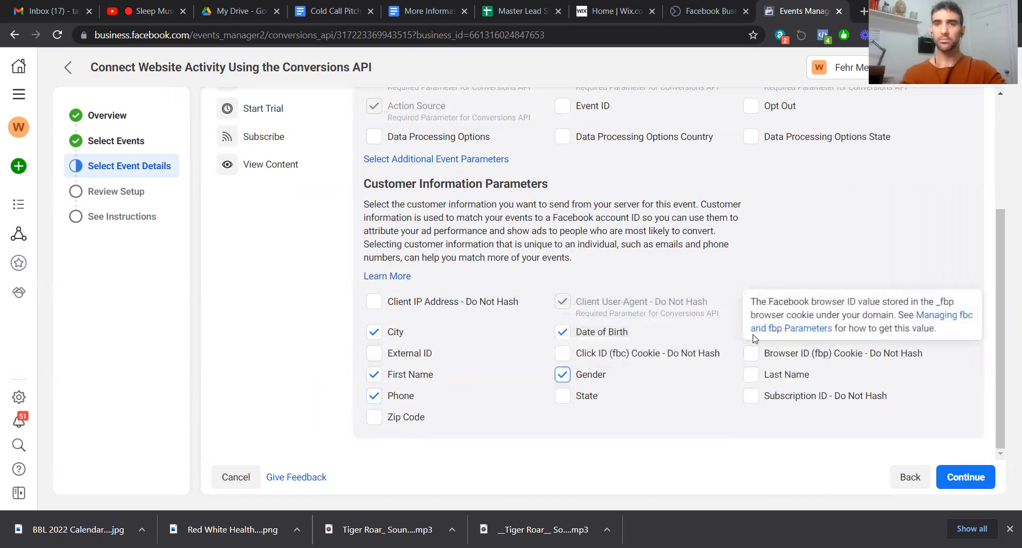
{"action": "left_click", "coordinate": [758, 336]}
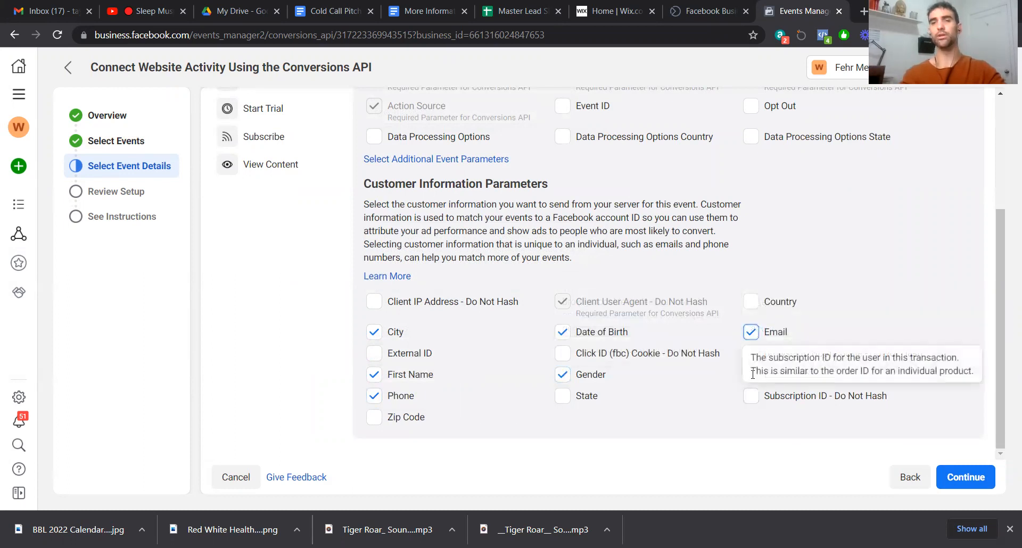
{"action": "left_click", "coordinate": [751, 376]}
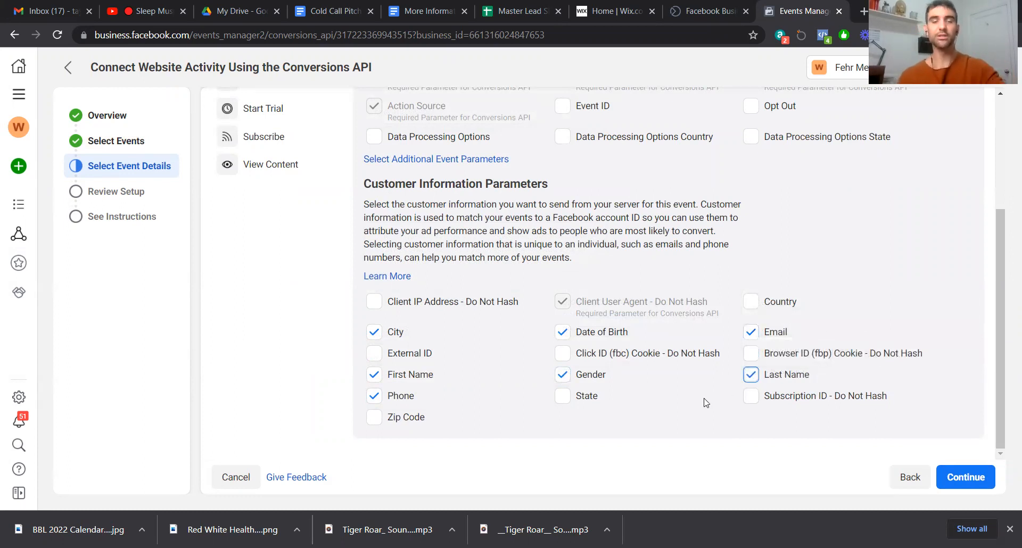
Continue to the setup review and check the parameters listed for each selected event
{"action": "scroll", "coordinate": [706, 403], "scroll_direction": "up", "scroll_amount": 3}
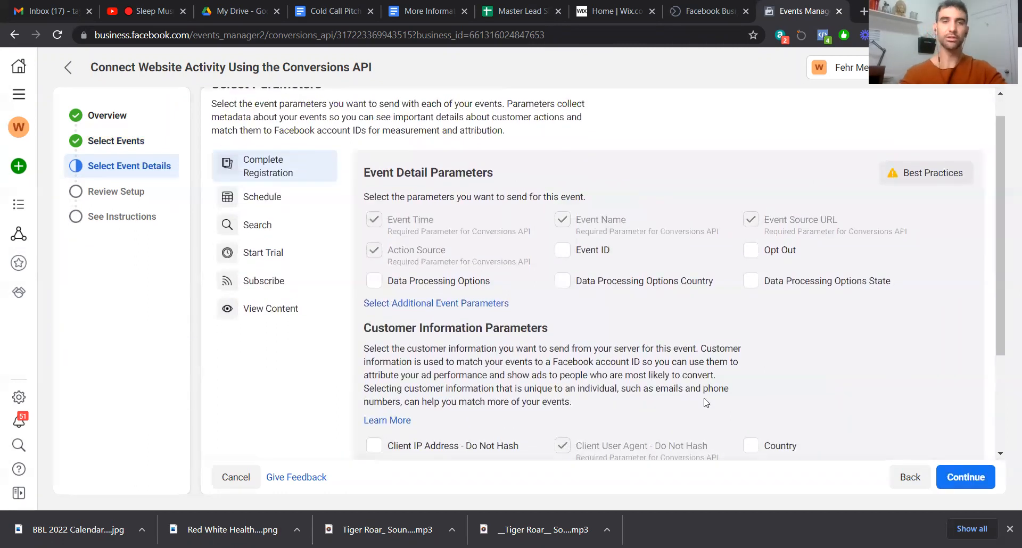
{"action": "scroll", "coordinate": [706, 403], "scroll_direction": "down", "scroll_amount": 2}
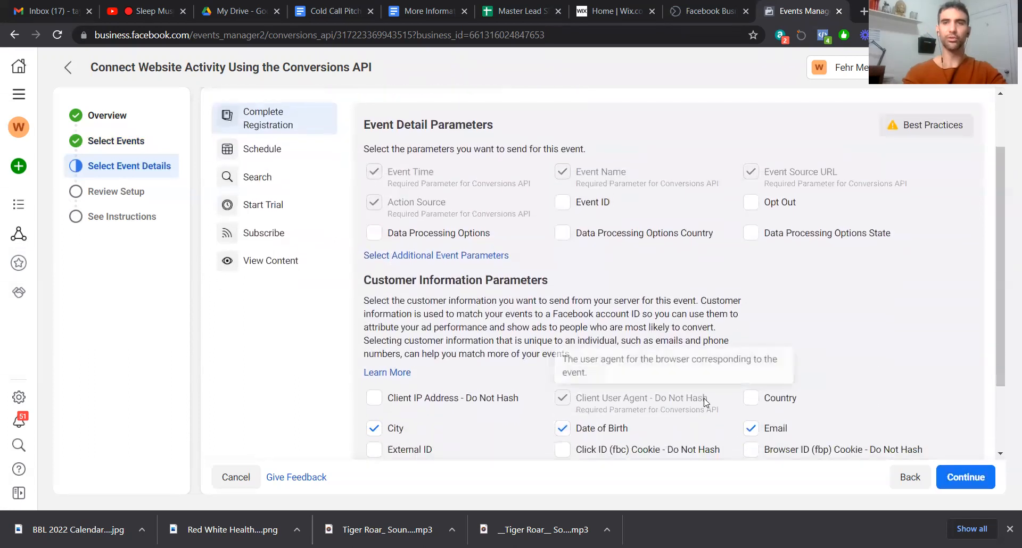
{"action": "scroll", "coordinate": [825, 334], "scroll_direction": "down", "scroll_amount": 1}
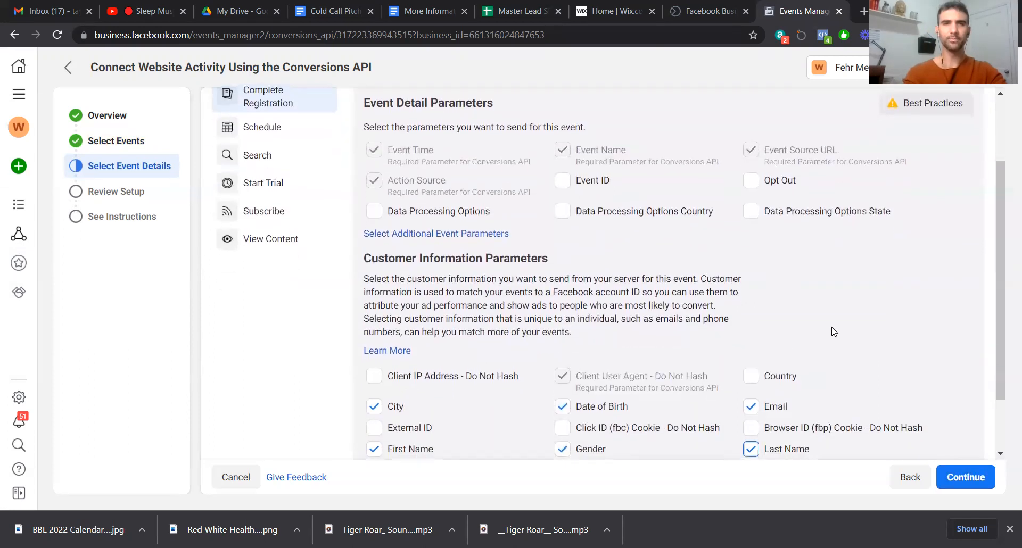
{"action": "scroll", "coordinate": [833, 332], "scroll_direction": "down", "scroll_amount": 1}
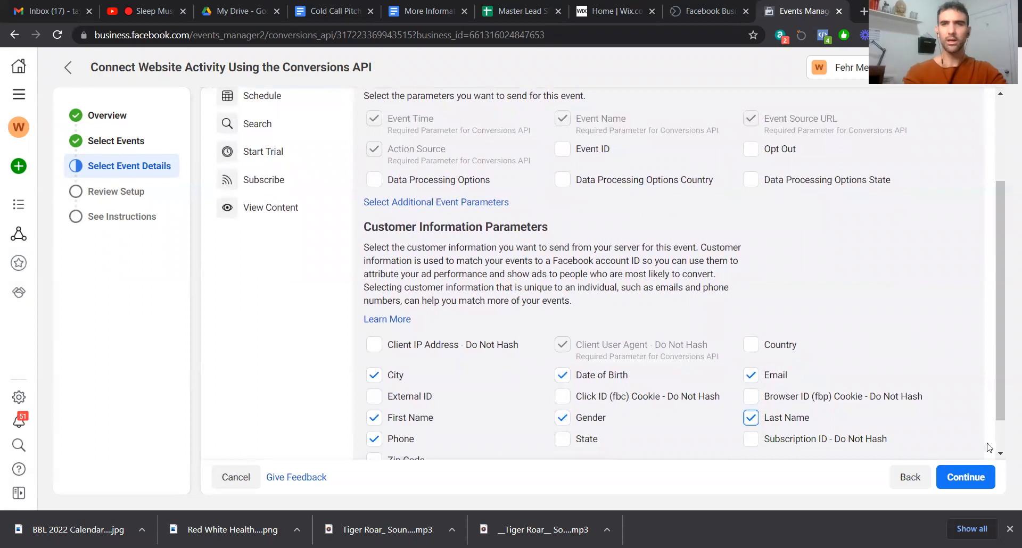
{"action": "left_click", "coordinate": [974, 482]}
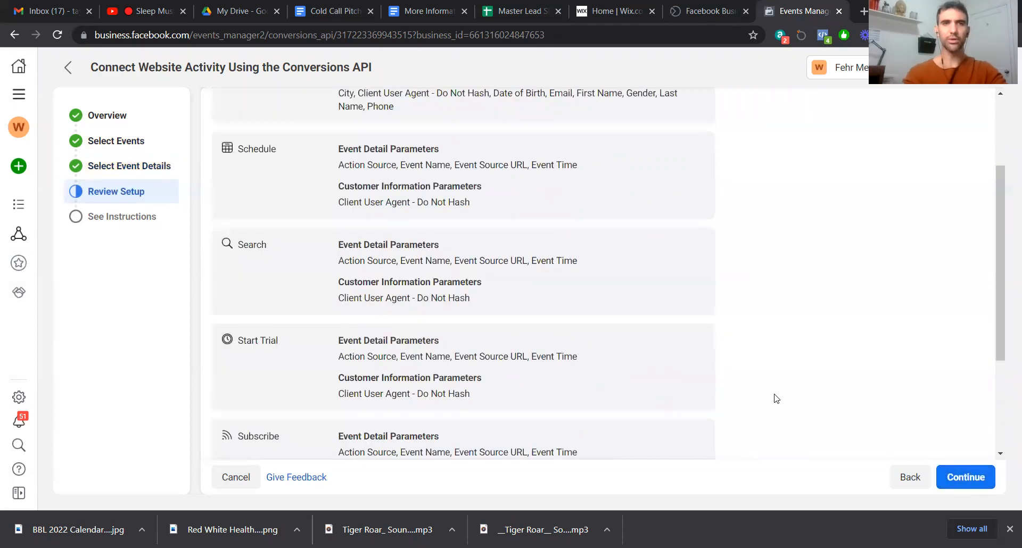
{"action": "scroll", "coordinate": [605, 357], "scroll_direction": "down", "scroll_amount": 1}
{"action": "scroll", "coordinate": [604, 358], "scroll_direction": "down", "scroll_amount": 3}
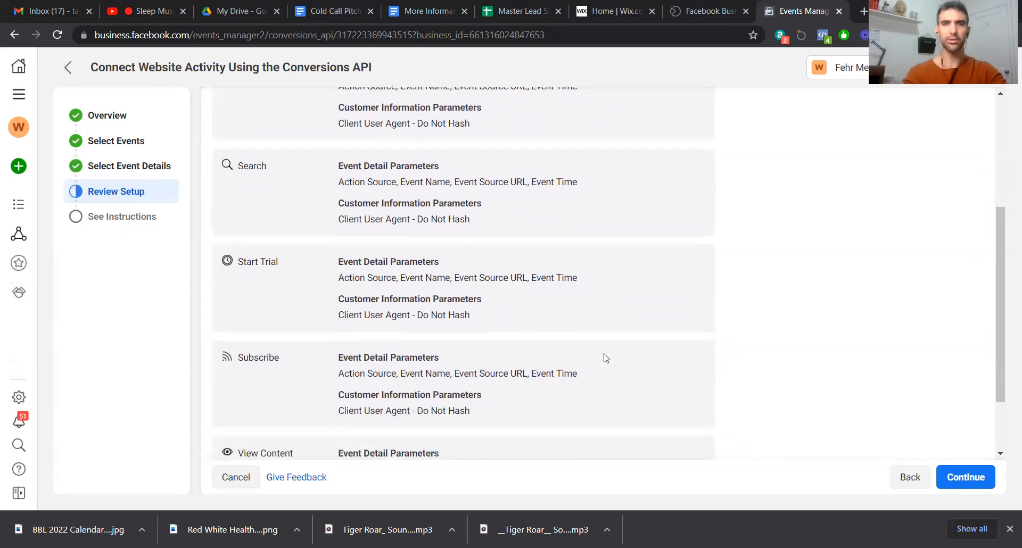
{"action": "scroll", "coordinate": [605, 357], "scroll_direction": "up", "scroll_amount": 5}
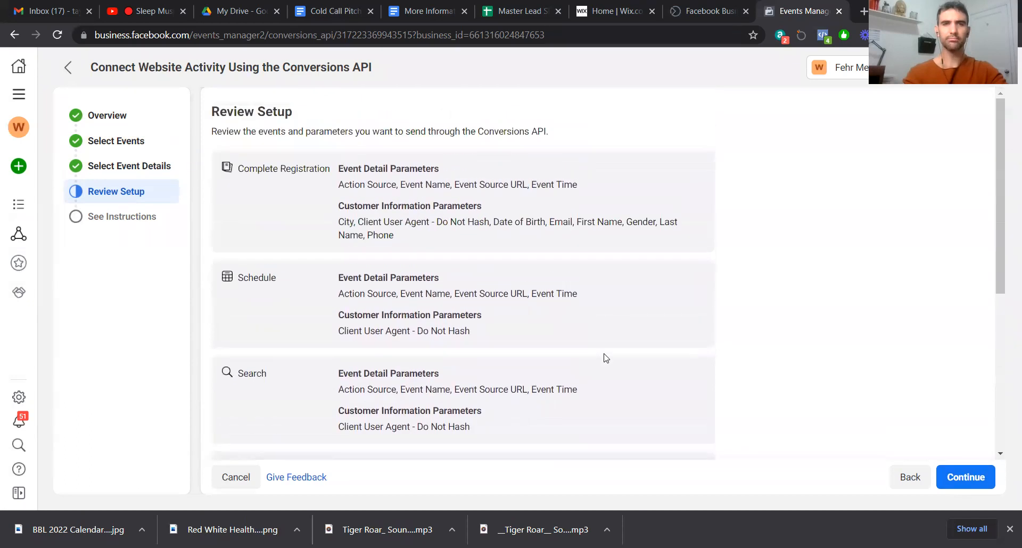
{"action": "scroll", "coordinate": [605, 358], "scroll_direction": "down", "scroll_amount": 2}
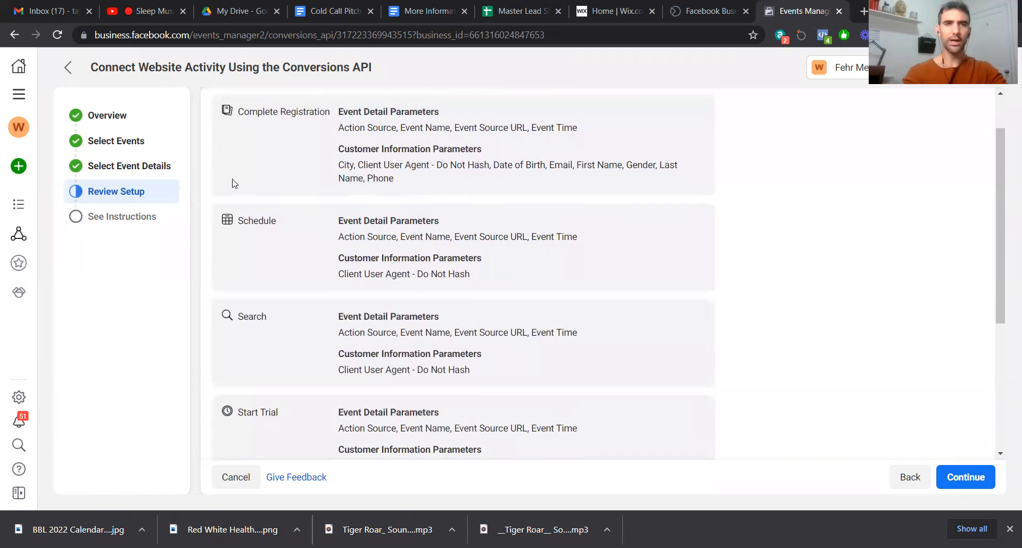
Return to the event details and include City and First Name as customer information for the Schedule event
{"action": "left_click", "coordinate": [114, 165]}
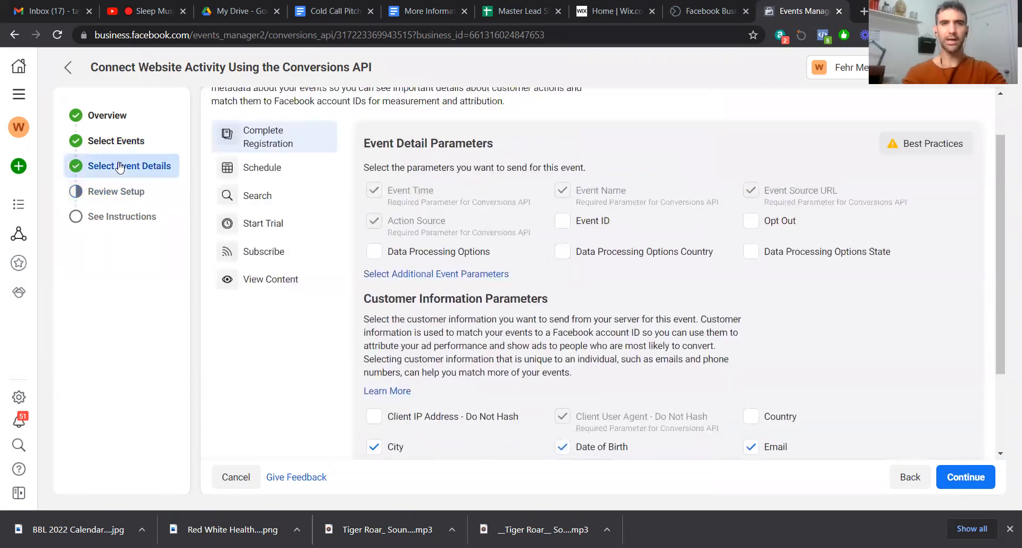
{"action": "left_click", "coordinate": [265, 170]}
{"action": "scroll", "coordinate": [434, 365], "scroll_direction": "down", "scroll_amount": 2}
{"action": "left_click", "coordinate": [376, 379]}
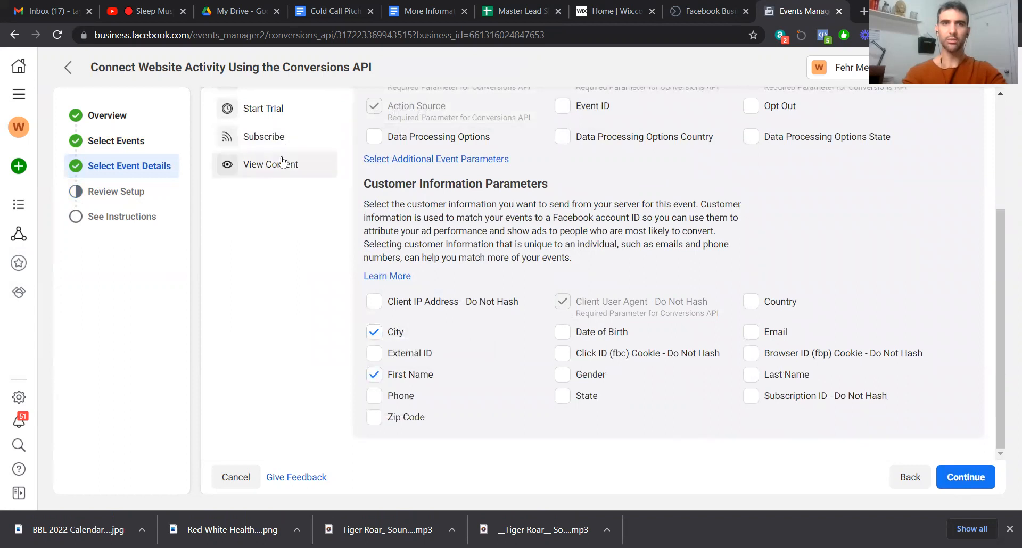
Examine the parameter options of the View Content, Start Trial and Subscribe events, including Opt Out, leaving them unselected
{"action": "left_click", "coordinate": [290, 167]}
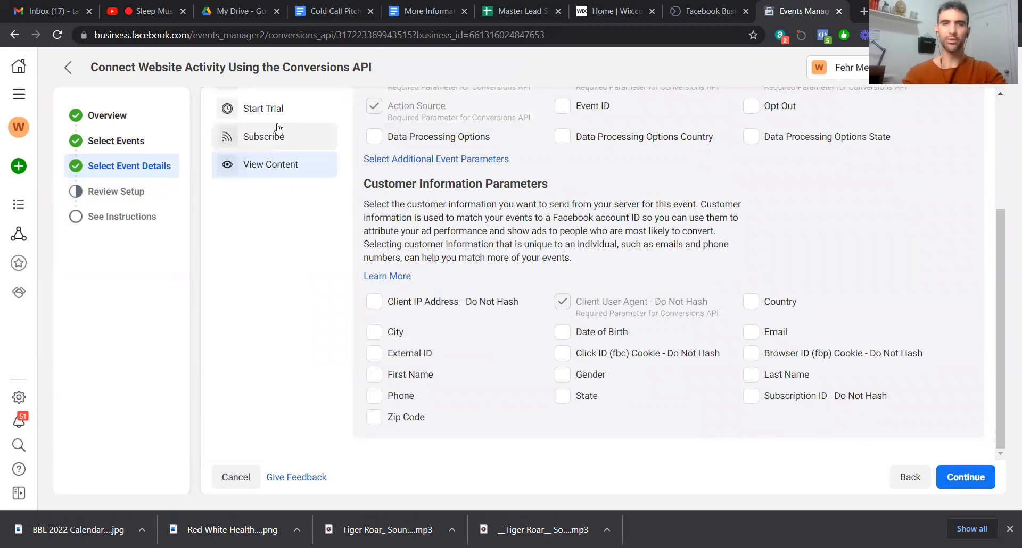
{"action": "left_click", "coordinate": [277, 109]}
{"action": "scroll", "coordinate": [469, 217], "scroll_direction": "up", "scroll_amount": 3}
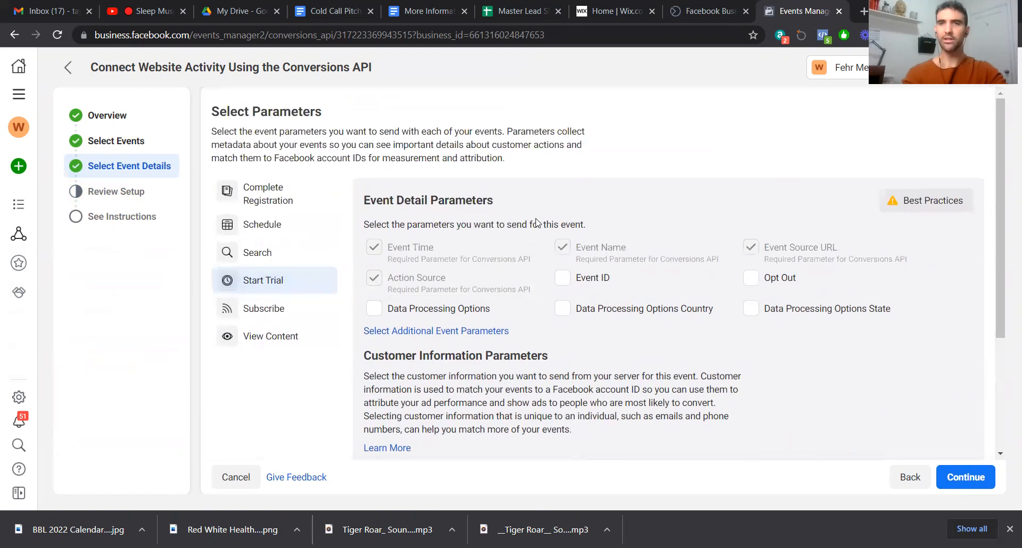
{"action": "left_click", "coordinate": [751, 278]}
{"action": "left_click", "coordinate": [751, 277]}
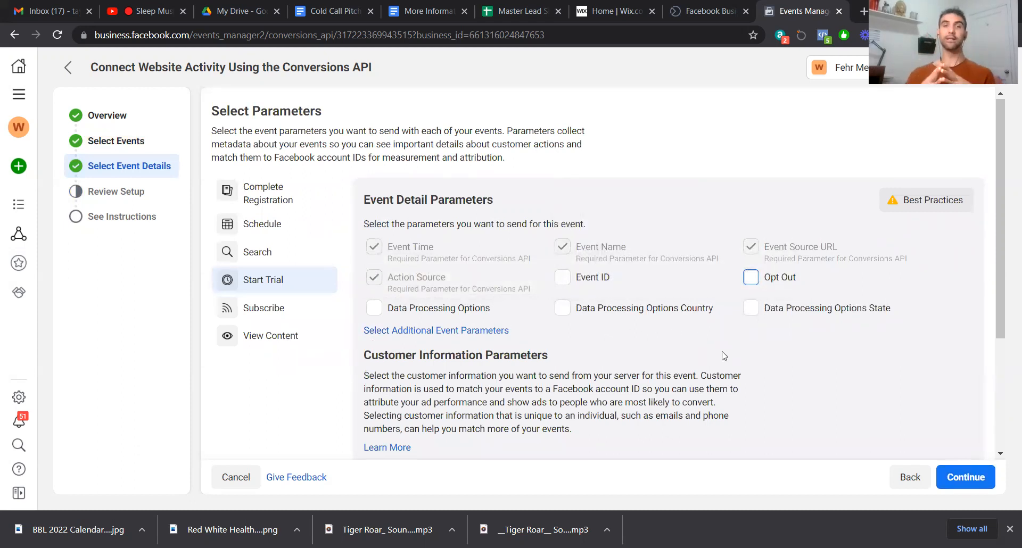
{"action": "left_click", "coordinate": [287, 347]}
{"action": "left_click", "coordinate": [275, 314]}
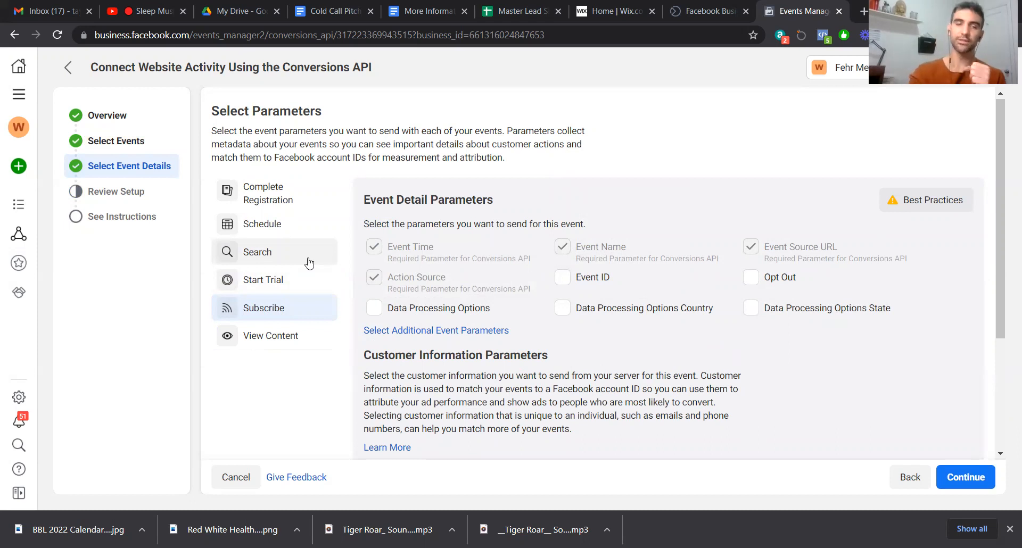
{"action": "scroll", "coordinate": [524, 318], "scroll_direction": "down", "scroll_amount": 3}
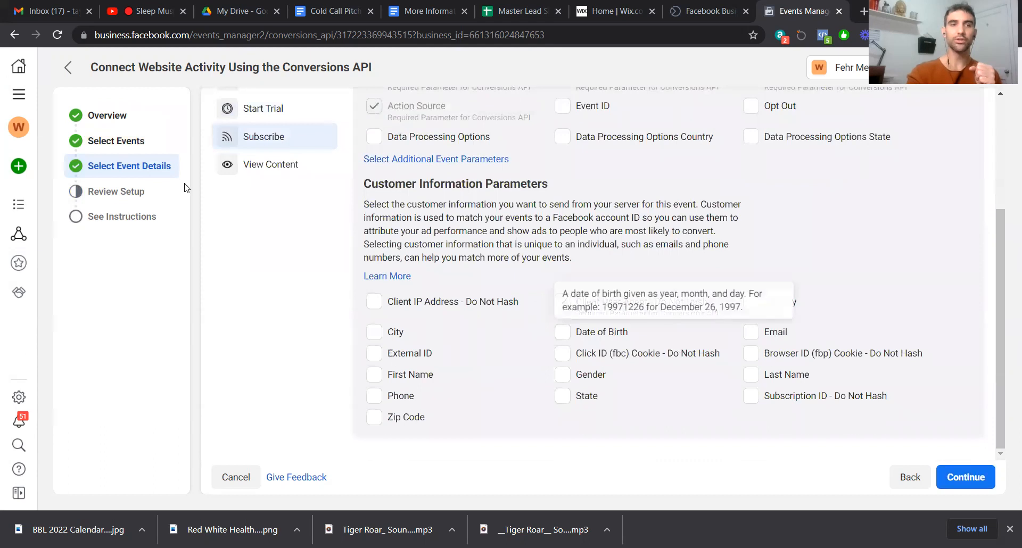
Go back to the setup review, proceed to the Conversions API instructions and continue with the pixel setup
{"action": "left_click", "coordinate": [133, 191]}
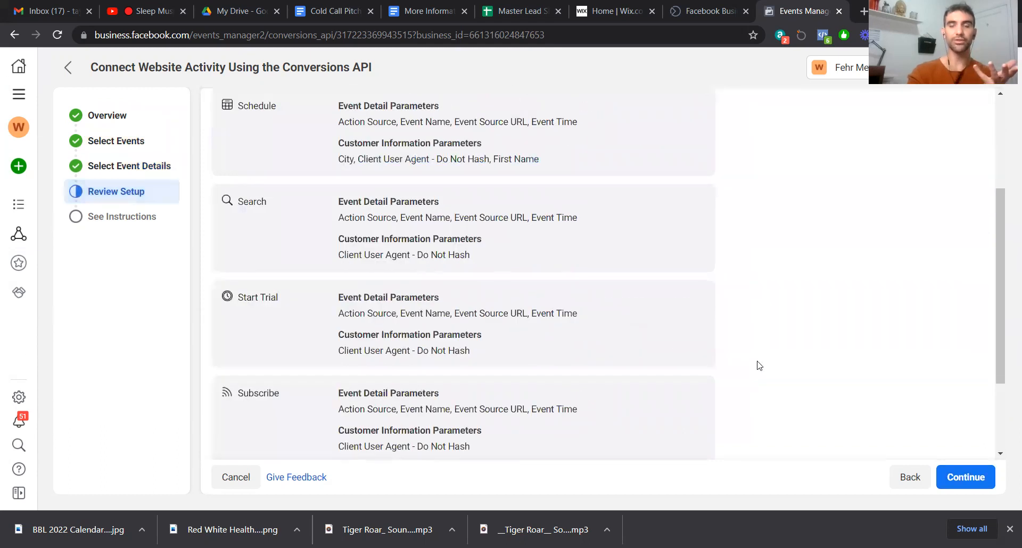
{"action": "left_click", "coordinate": [989, 465]}
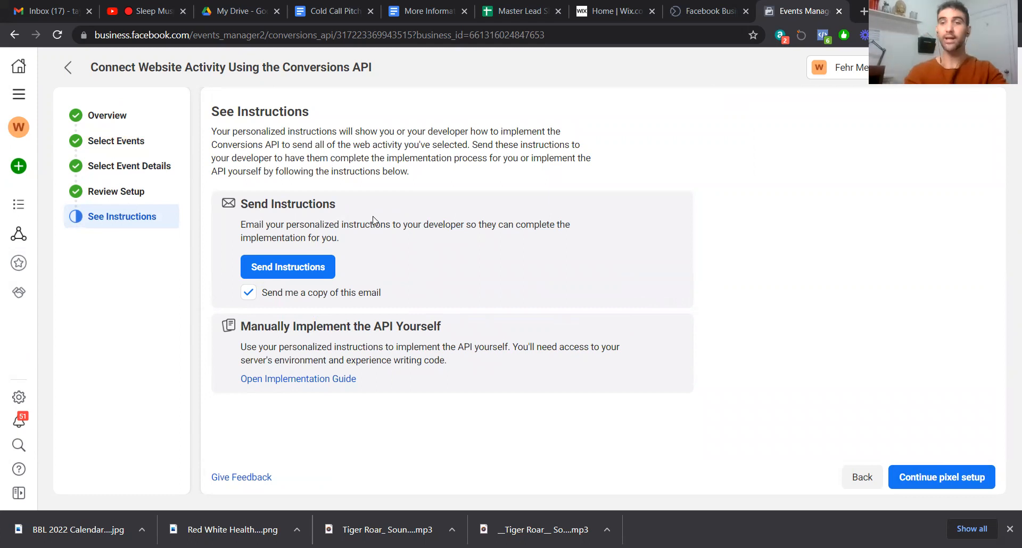
{"action": "left_click", "coordinate": [934, 469]}
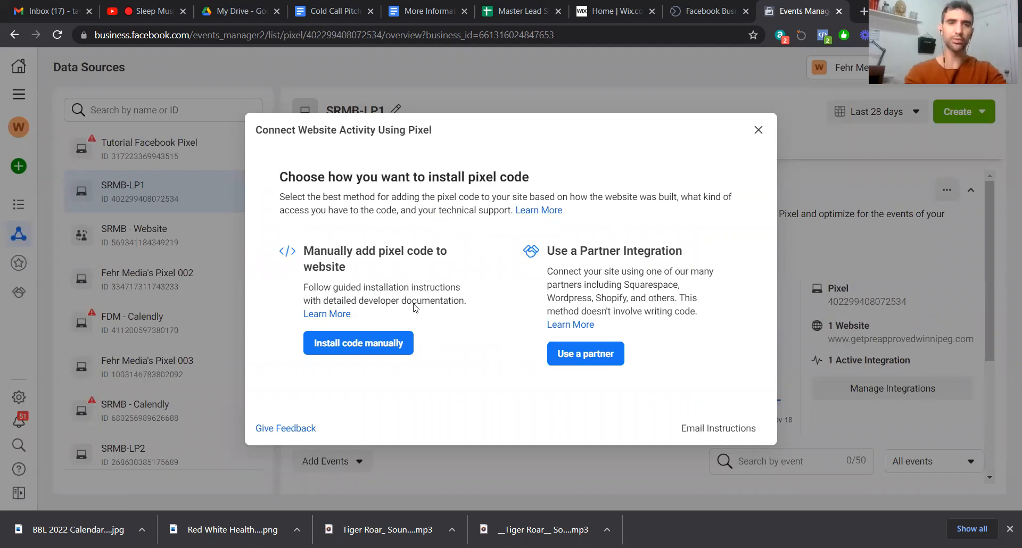
Choose to install the pixel code manually and copy the base code
{"action": "left_click", "coordinate": [365, 347]}
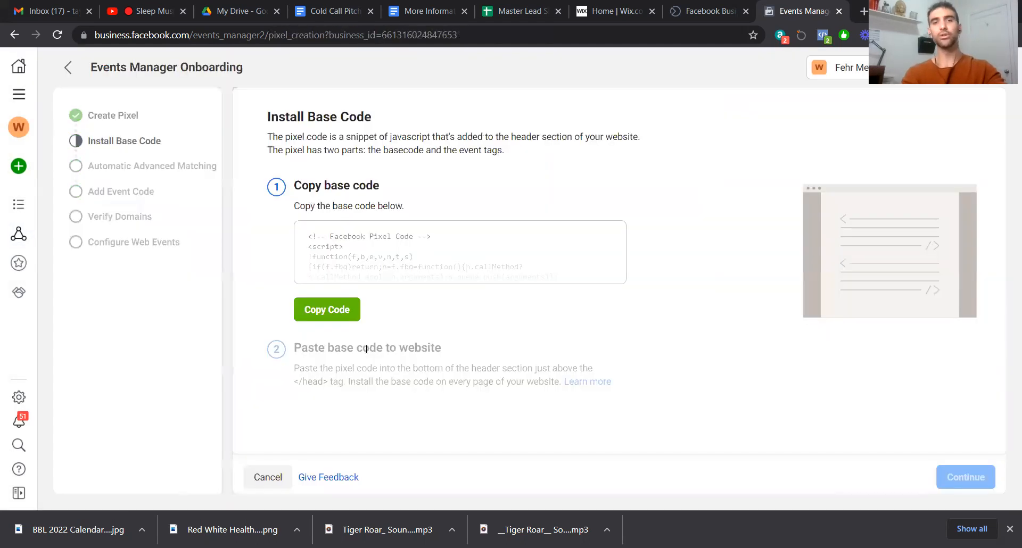
{"action": "left_click", "coordinate": [340, 310]}
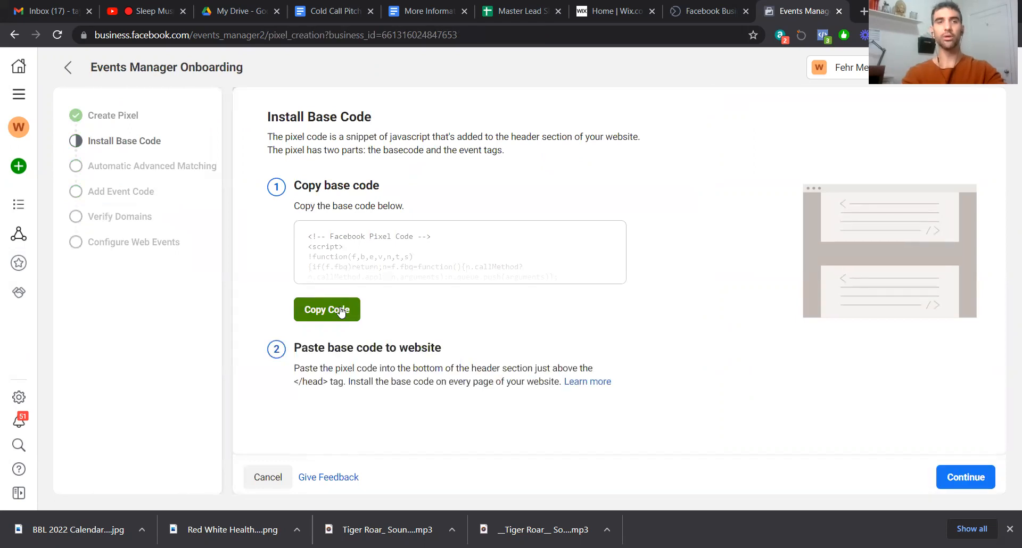
{"action": "left_click", "coordinate": [342, 312]}
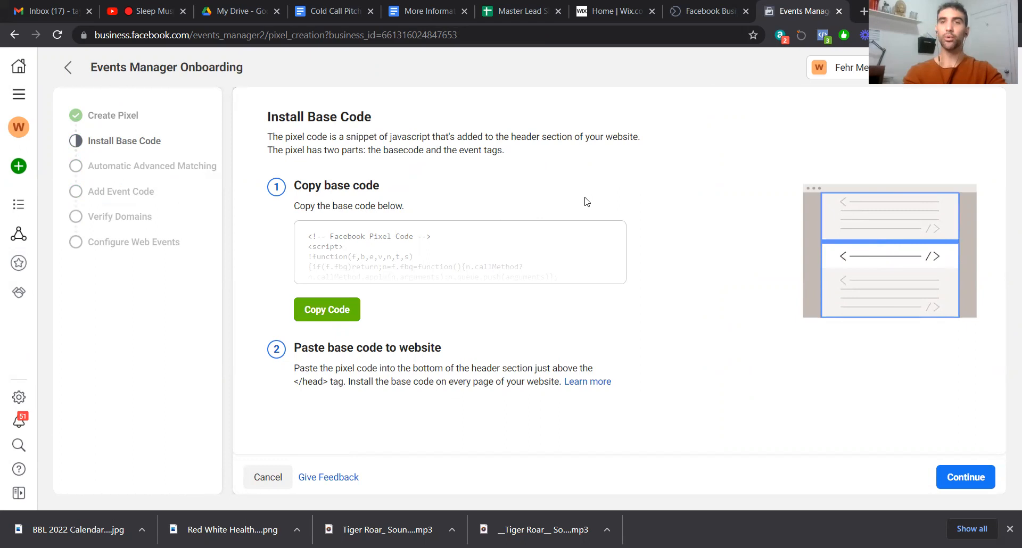
Switch to the Wix dashboard and open the Custom Code page in the site's advanced settings
{"action": "left_click", "coordinate": [620, 12]}
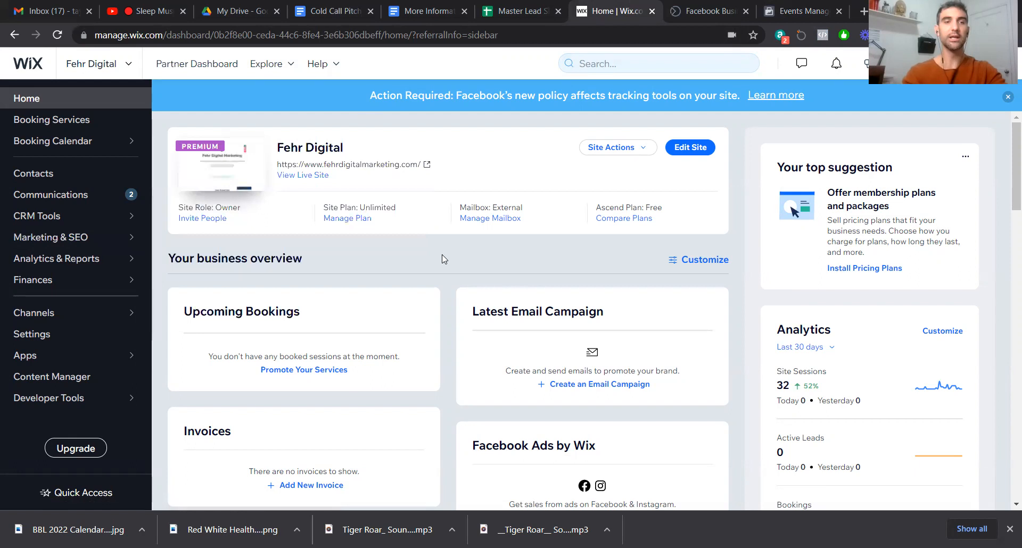
{"action": "mouse_move", "coordinate": [82, 281]}
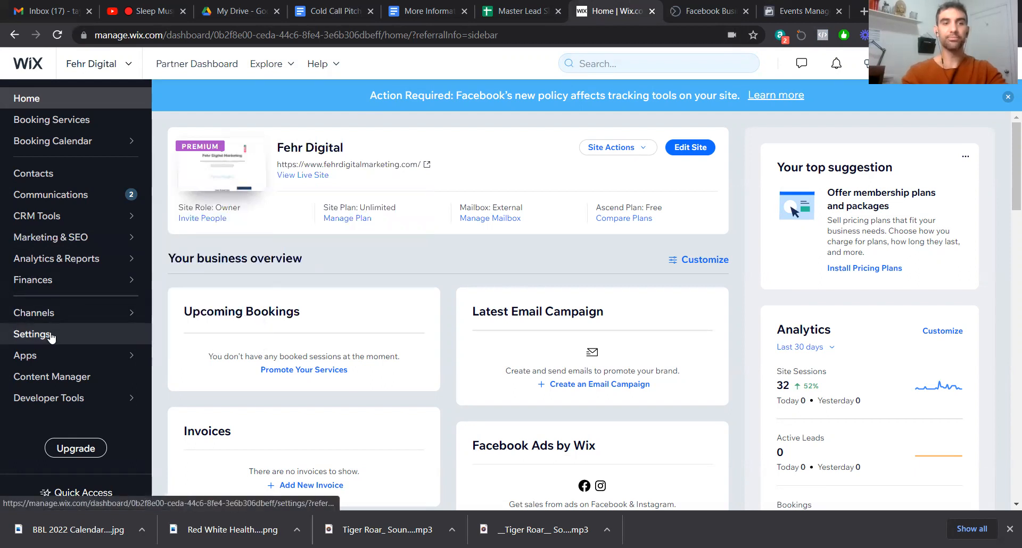
{"action": "left_click", "coordinate": [51, 337]}
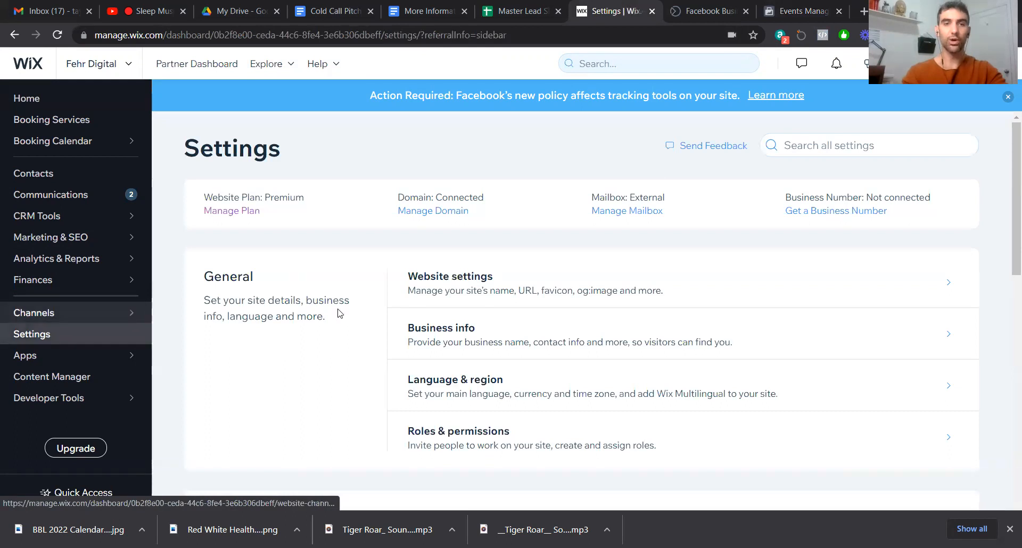
{"action": "scroll", "coordinate": [337, 313], "scroll_direction": "down", "scroll_amount": 6}
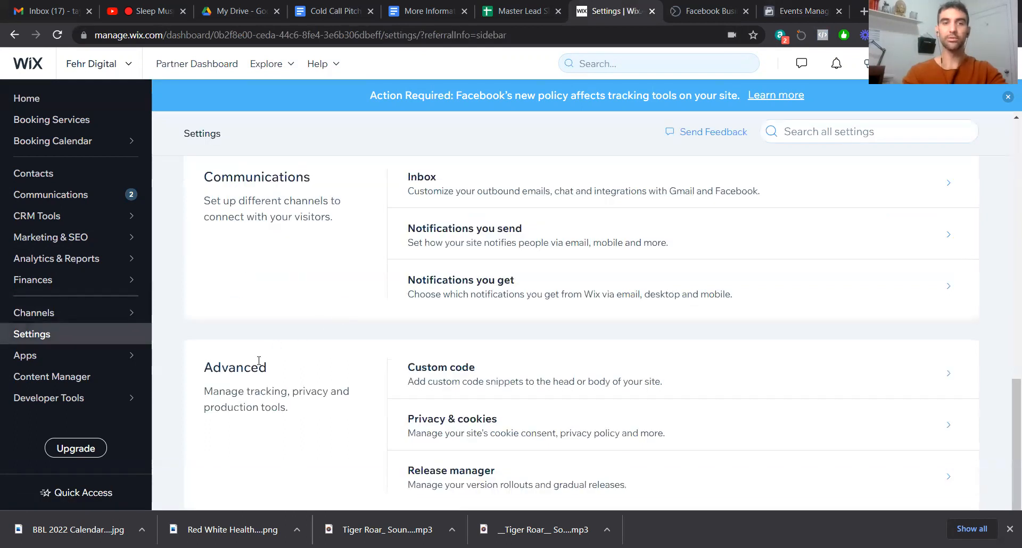
{"action": "left_click", "coordinate": [428, 375]}
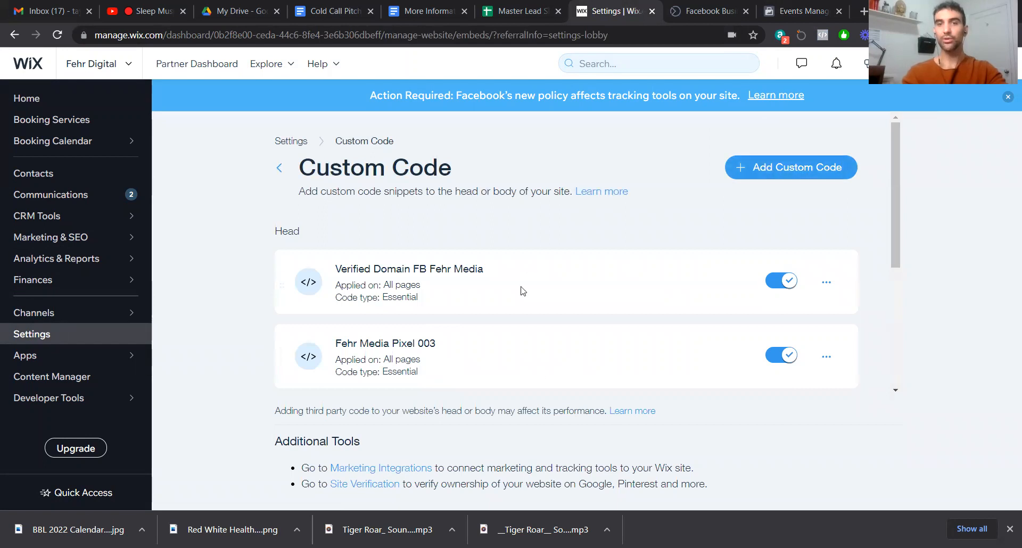
Start a new custom code entry and paste the Facebook pixel base code as its snippet
{"action": "left_click", "coordinate": [792, 164]}
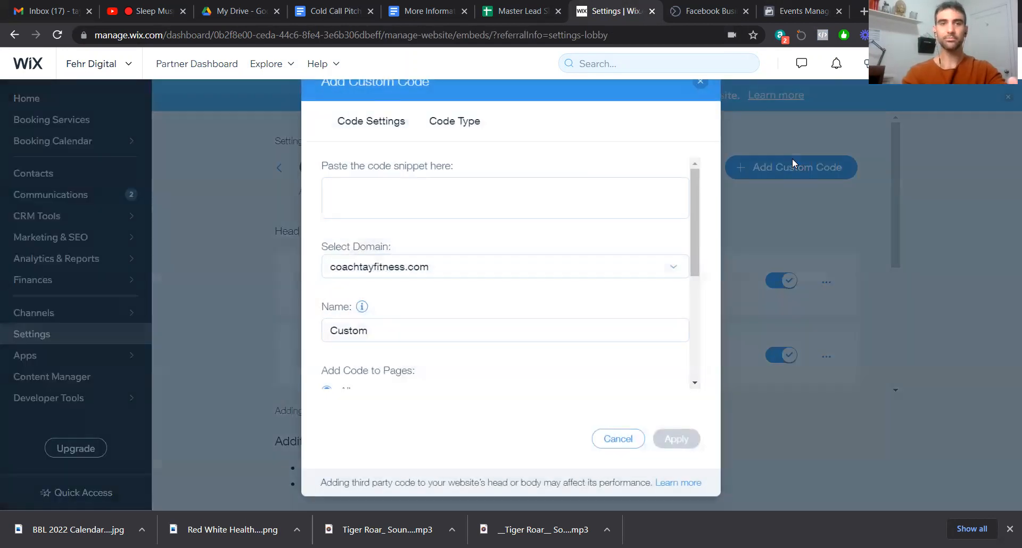
{"action": "left_click", "coordinate": [486, 196]}
{"action": "key", "text": "ctrl+v"}
{"action": "scroll", "coordinate": [489, 198], "scroll_direction": "up", "scroll_amount": 6}
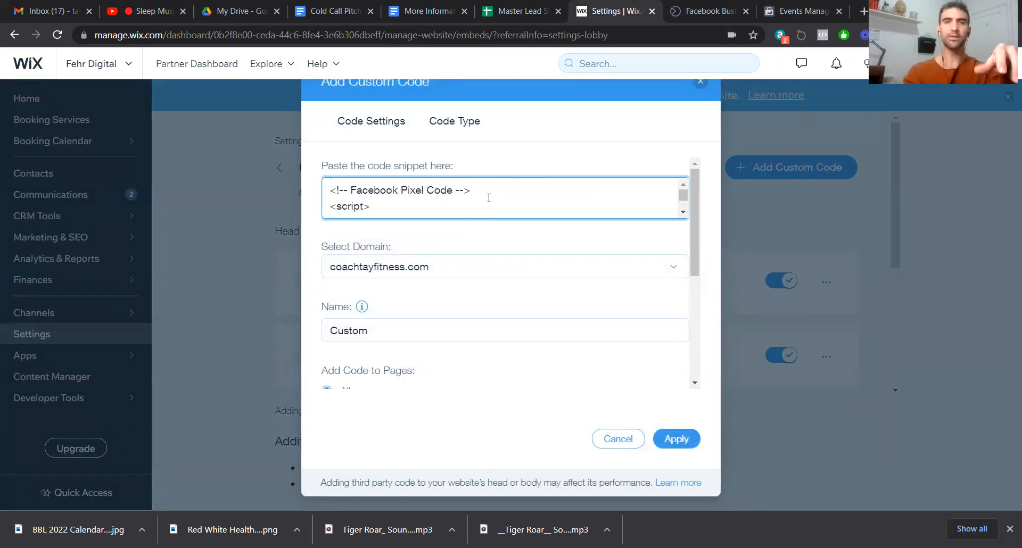
Copy the pixel base code again from Events Manager and review the domain choices for the Wix custom code entry
{"action": "left_click", "coordinate": [778, 15]}
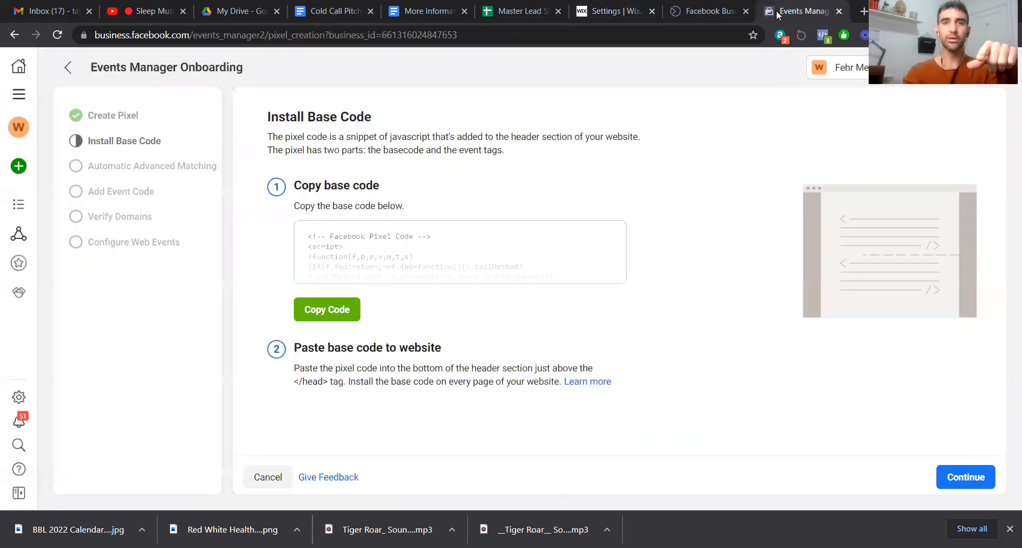
{"action": "left_click", "coordinate": [317, 319]}
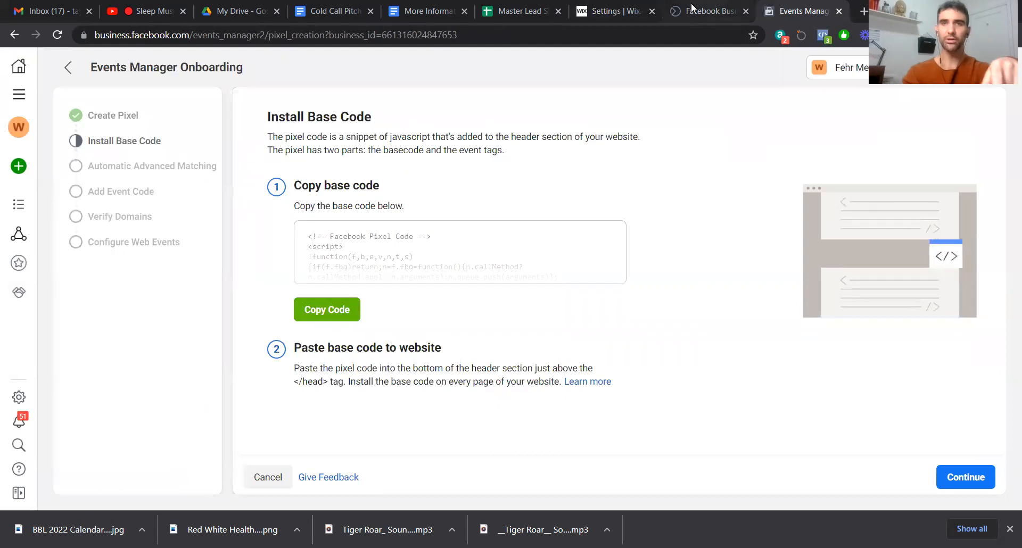
{"action": "left_click", "coordinate": [617, 11]}
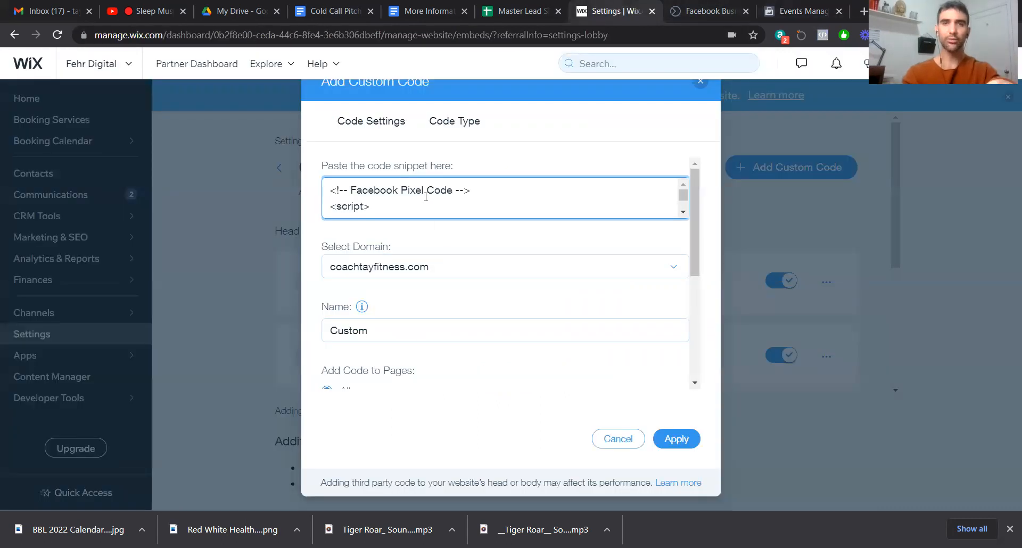
{"action": "left_click", "coordinate": [471, 266]}
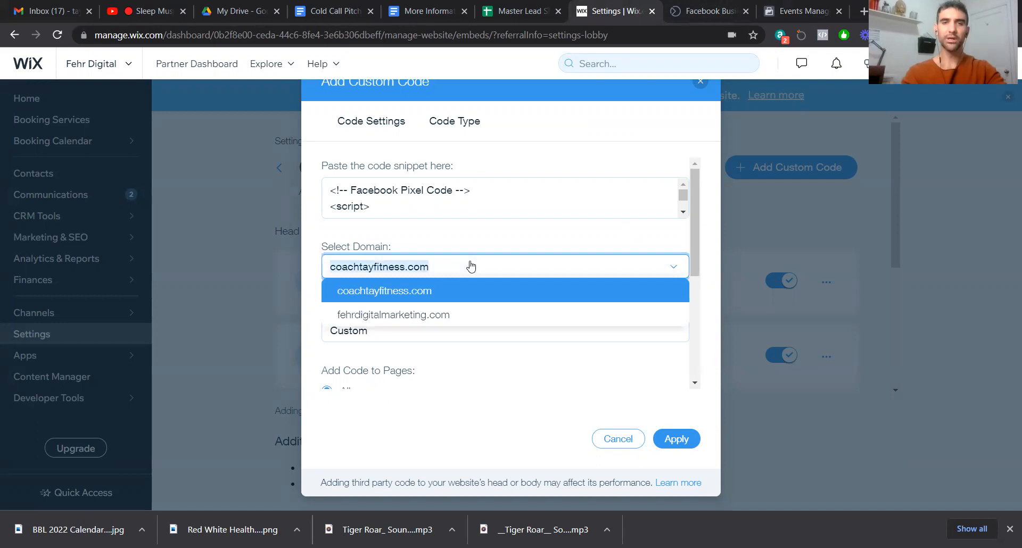
{"action": "left_click", "coordinate": [459, 227]}
Name the custom code entry Tutorial Pixel
{"action": "scroll", "coordinate": [461, 226], "scroll_direction": "down", "scroll_amount": 3}
{"action": "scroll", "coordinate": [457, 223], "scroll_direction": "up", "scroll_amount": 2}
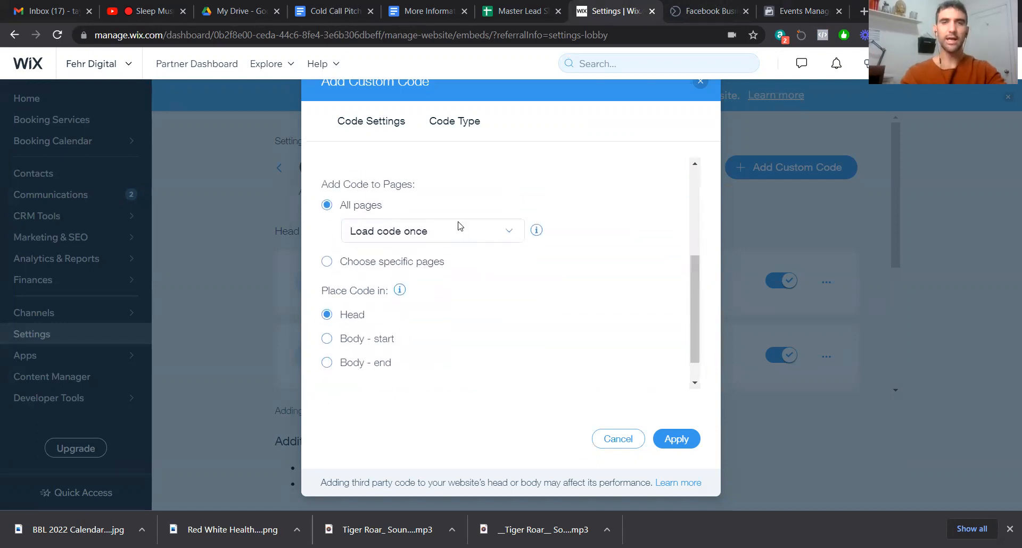
{"action": "double_click", "coordinate": [389, 185]}
{"action": "type", "text": "Tutorit"}
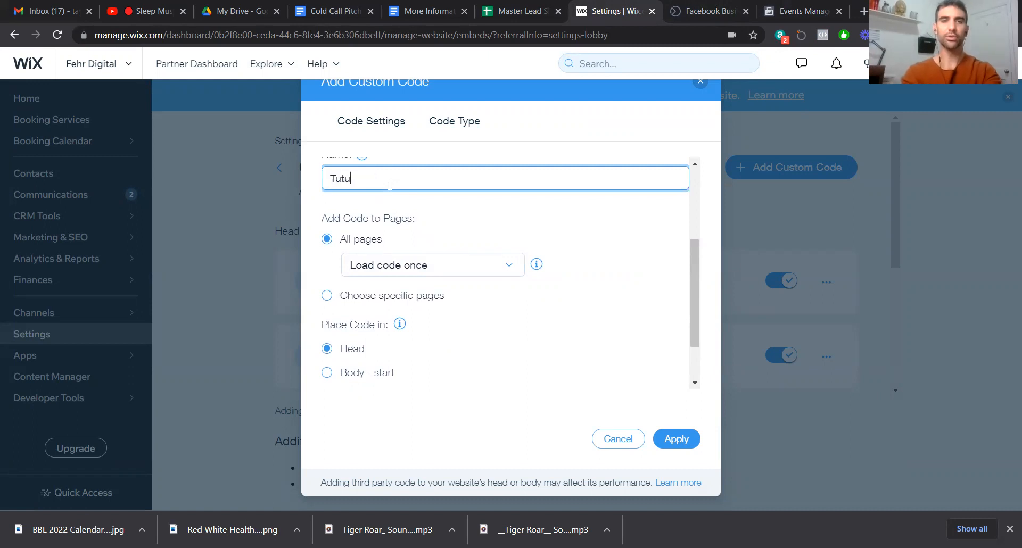
{"action": "key", "text": "BackSpace"}
{"action": "type", "text": "al Pixel"}
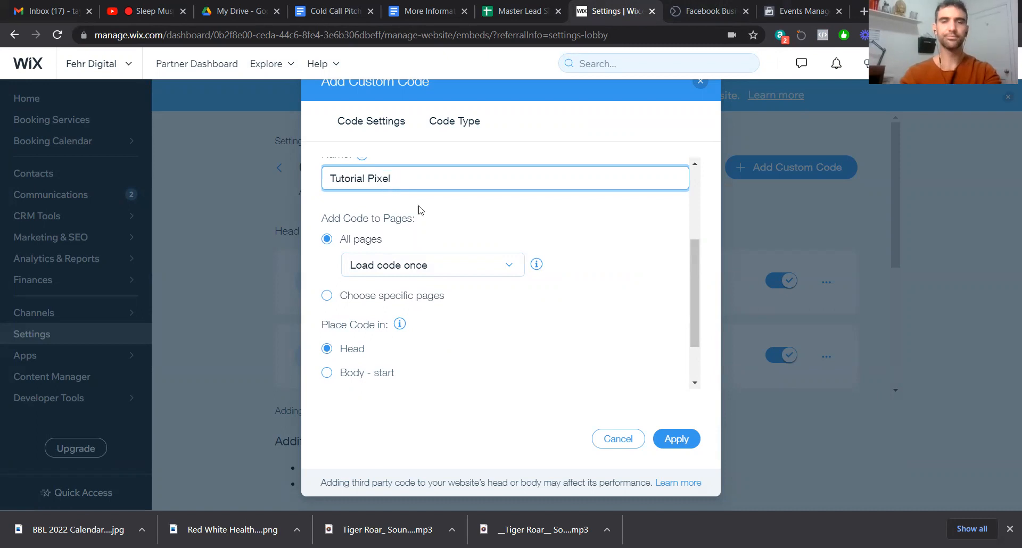
Review the page and placement options of the custom code entry and cancel the entry without applying it
{"action": "scroll", "coordinate": [504, 237], "scroll_direction": "down", "scroll_amount": 1}
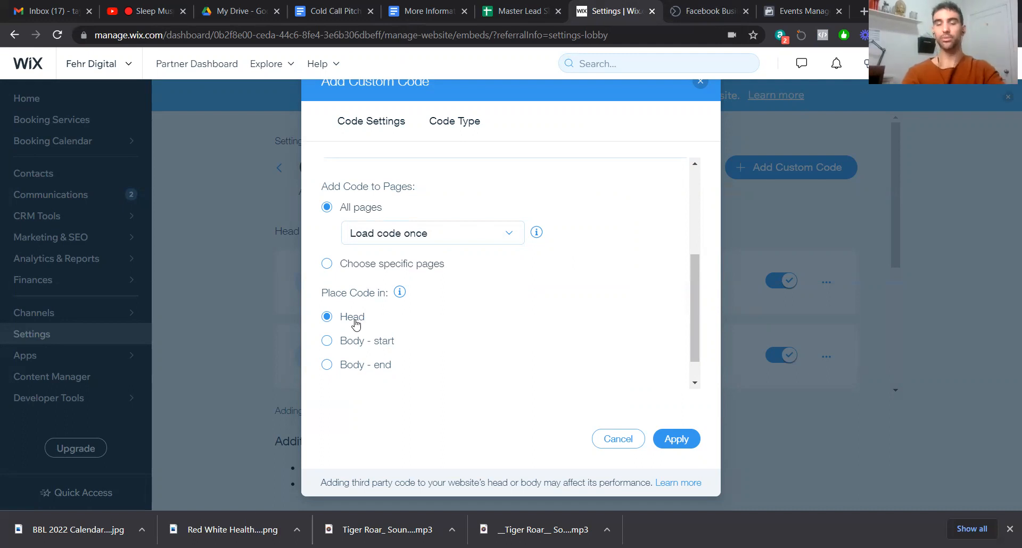
{"action": "scroll", "coordinate": [487, 360], "scroll_direction": "down", "scroll_amount": 1}
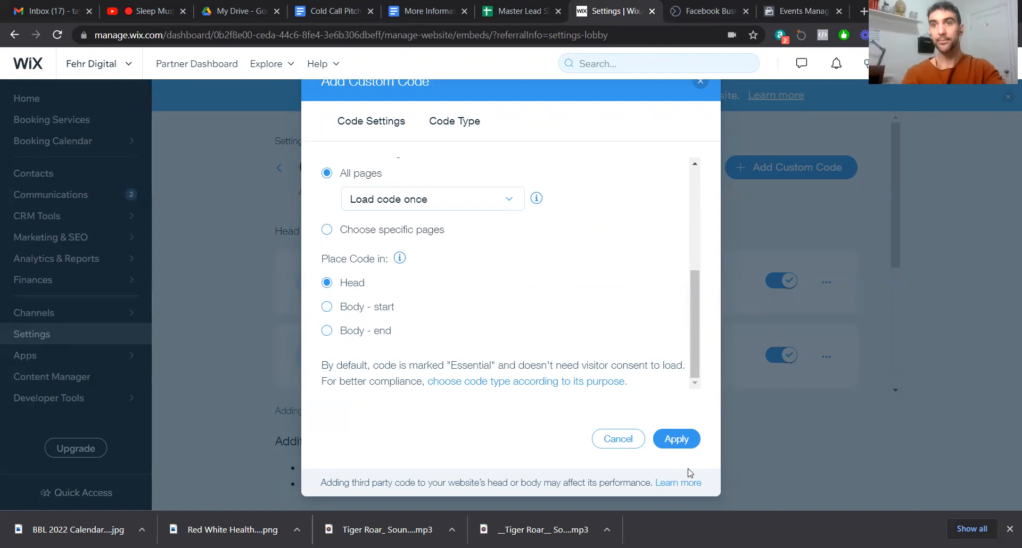
{"action": "left_click", "coordinate": [629, 445]}
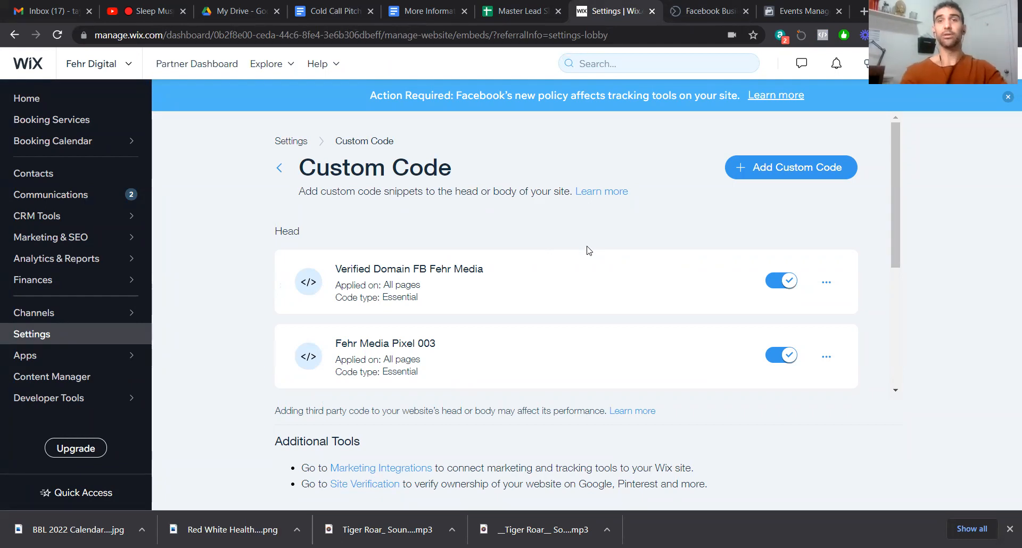
Reload the Custom Code page and return to the Wix site's dashboard home
{"action": "key", "text": "ctrl+l"}
{"action": "key", "text": "Return"}
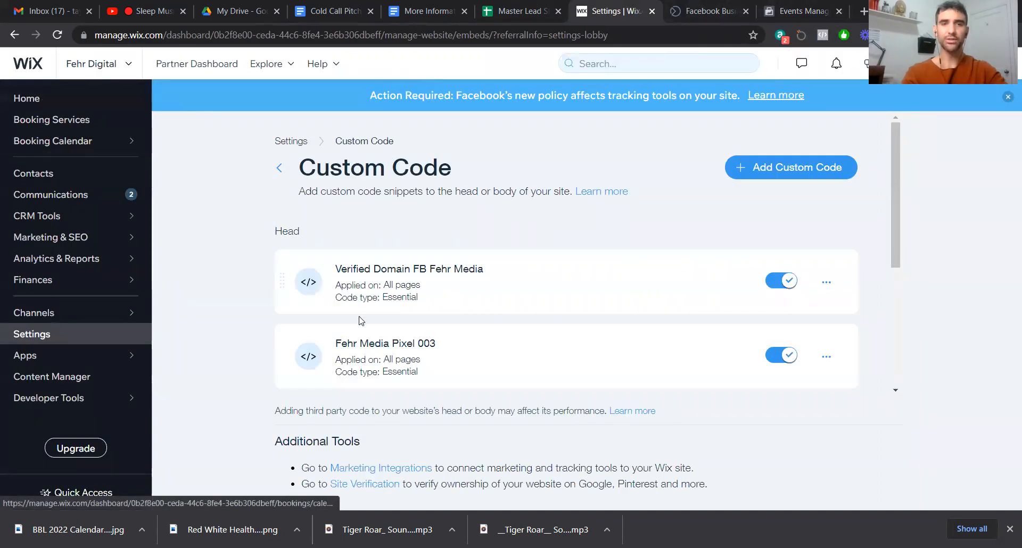
{"action": "left_click", "coordinate": [45, 100]}
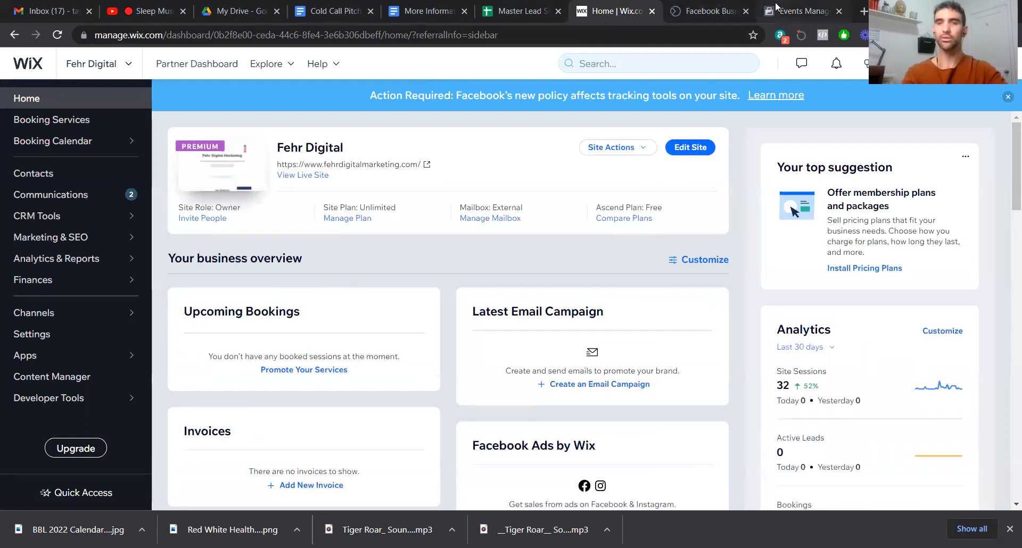
Switch to Events Manager and complete the remaining pixel onboarding stages without adding events or verifying a domain
{"action": "left_click", "coordinate": [799, 12]}
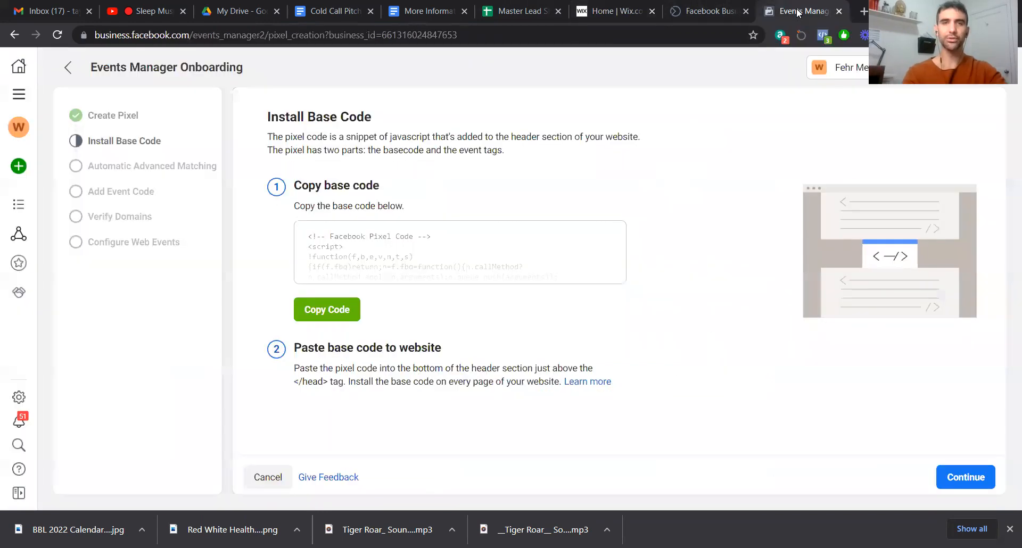
{"action": "left_click", "coordinate": [963, 478]}
{"action": "left_click", "coordinate": [962, 478]}
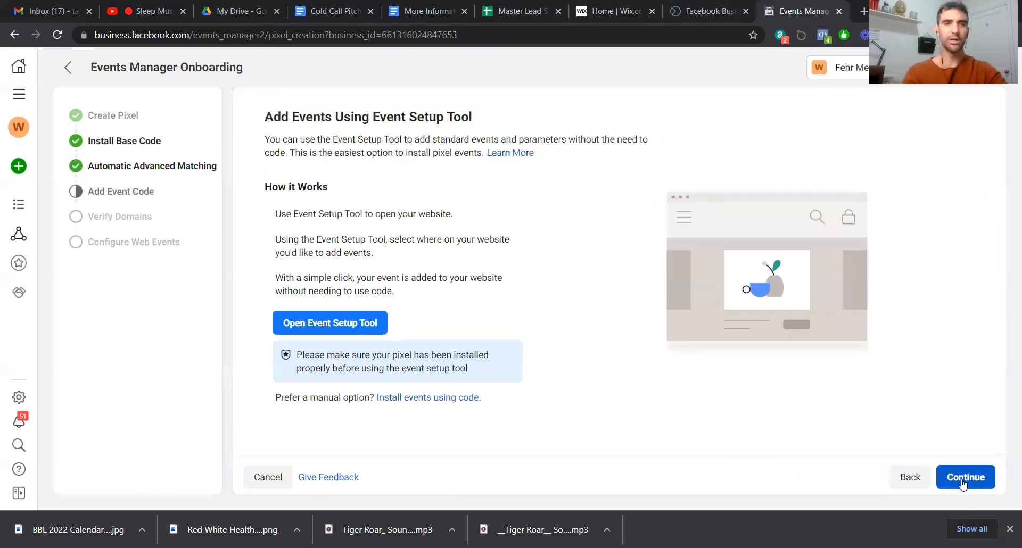
{"action": "left_click", "coordinate": [962, 478]}
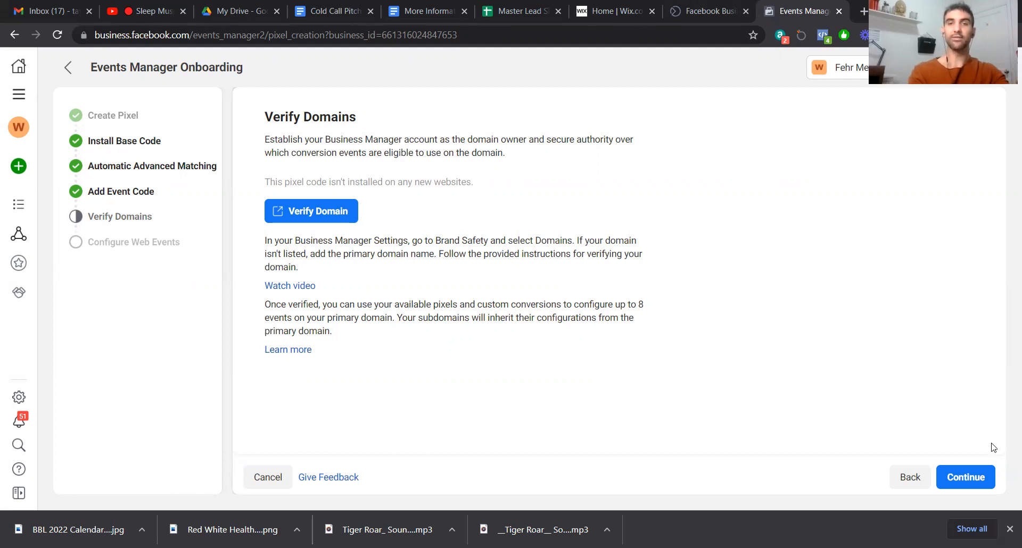
{"action": "left_click", "coordinate": [977, 479]}
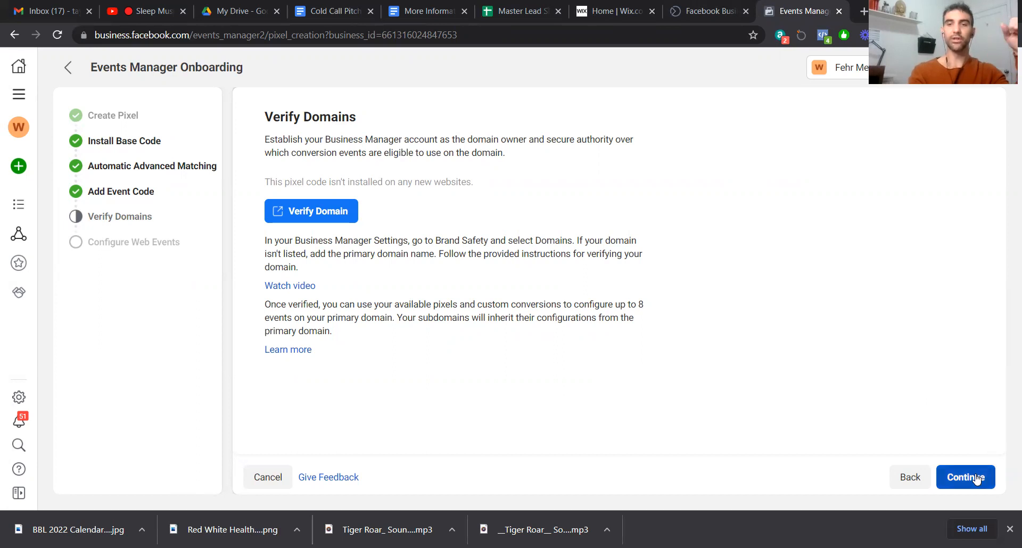
{"action": "left_click", "coordinate": [977, 478]}
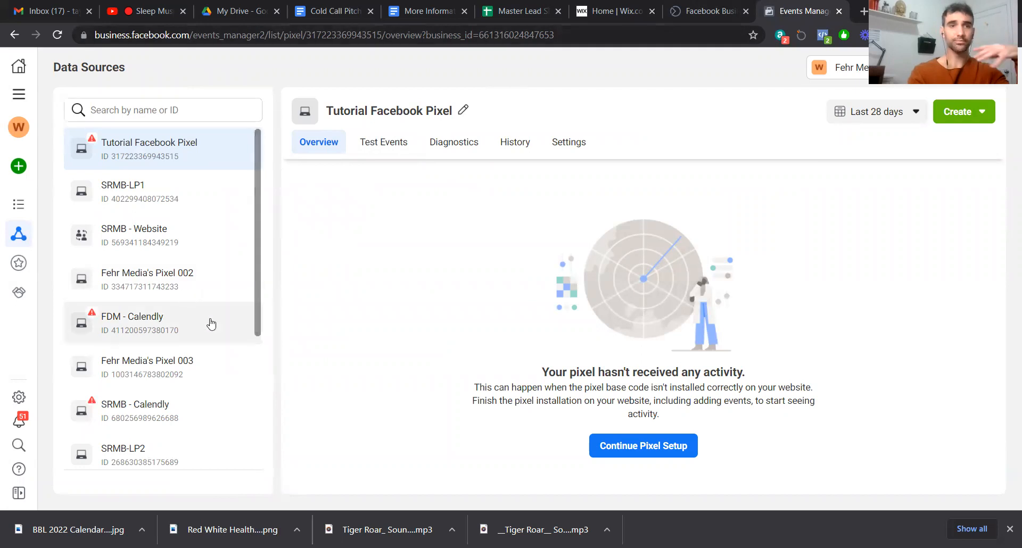
{"action": "left_click", "coordinate": [212, 372]}
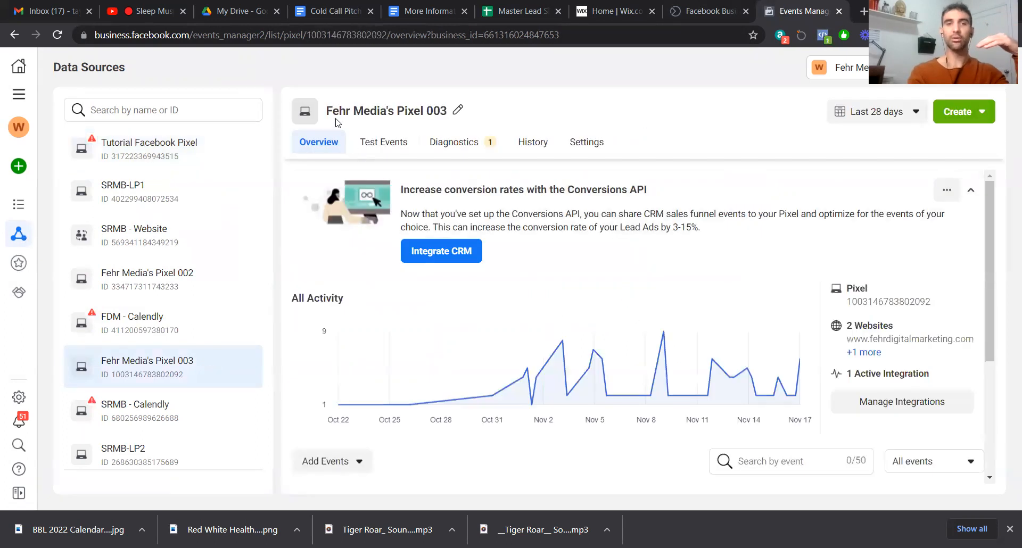